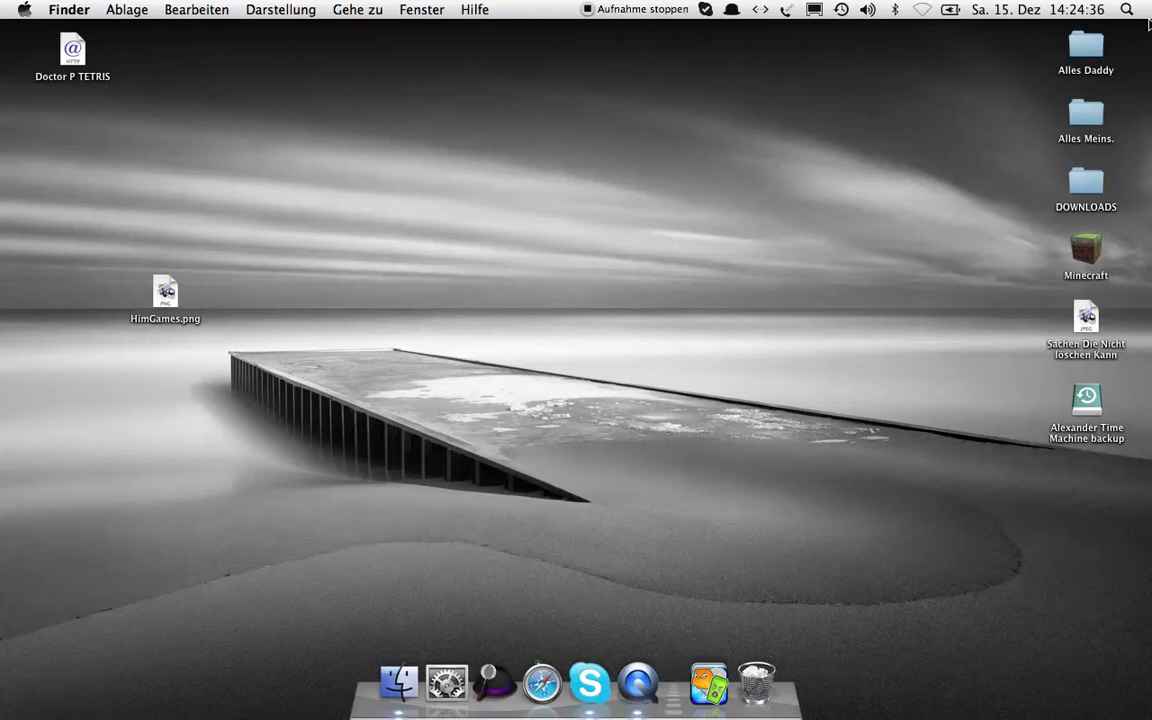
drag(1150, 22, 153, 75)
drag(212, 70, 450, 285)
click(1146, 7)
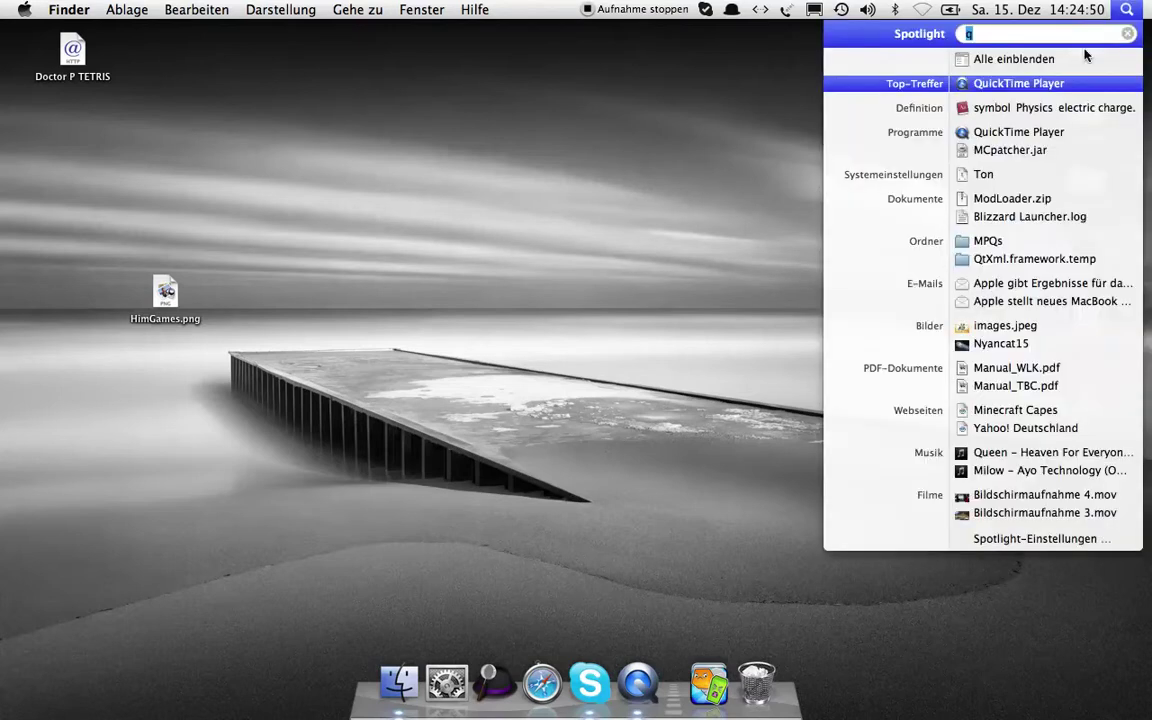
text(ph)
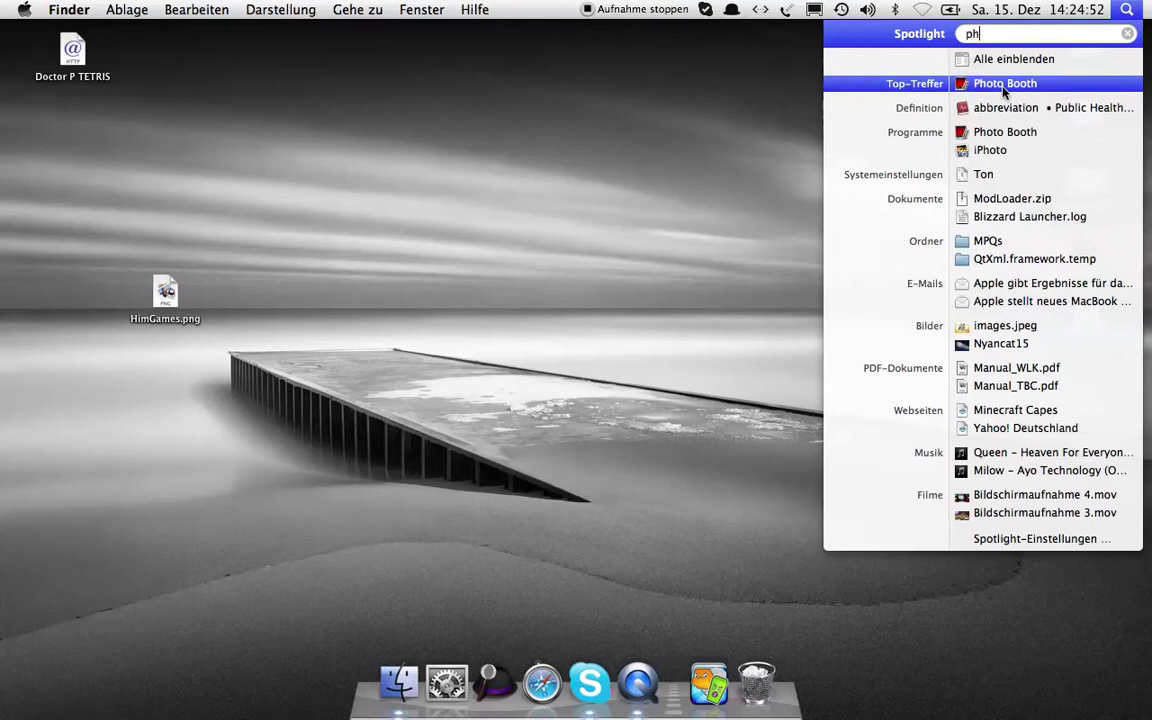
click(1005, 86)
drag(737, 325, 435, 277)
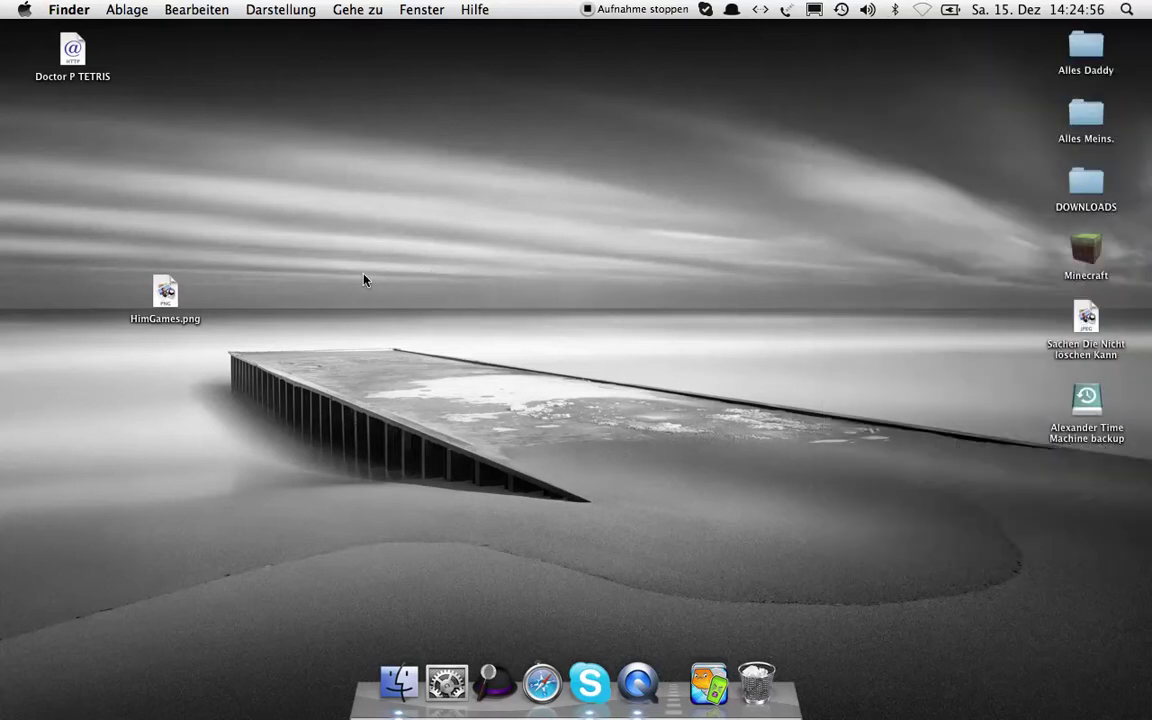
click(399, 682)
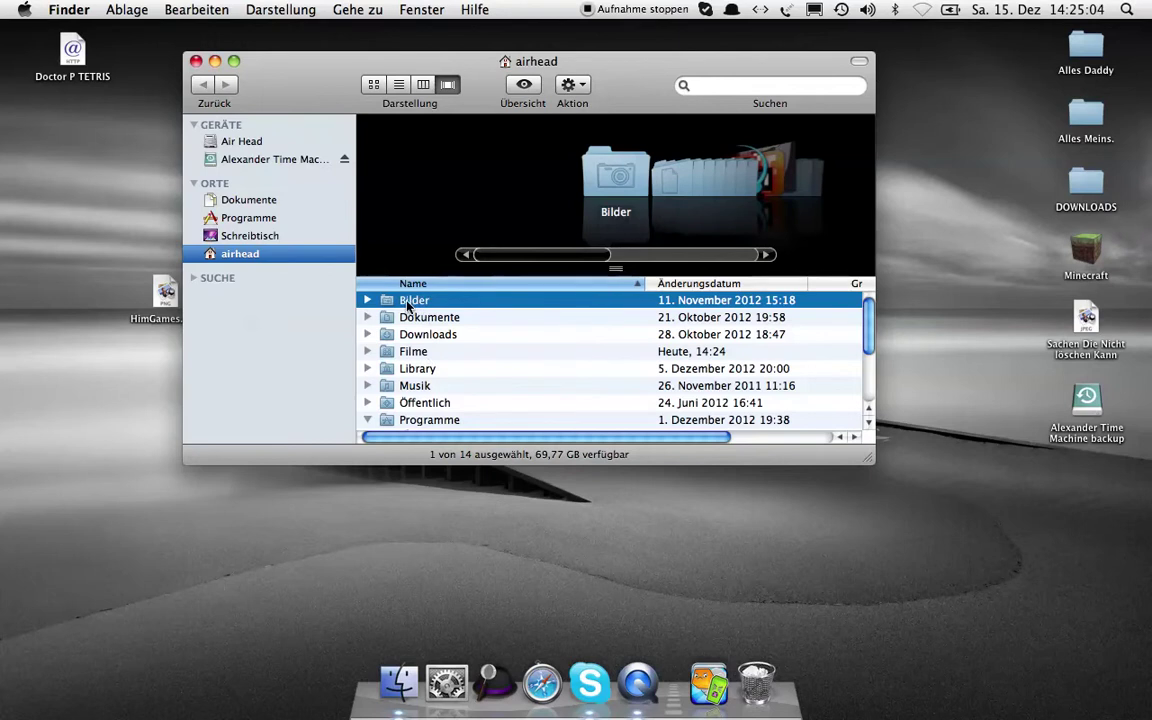
click(196, 61)
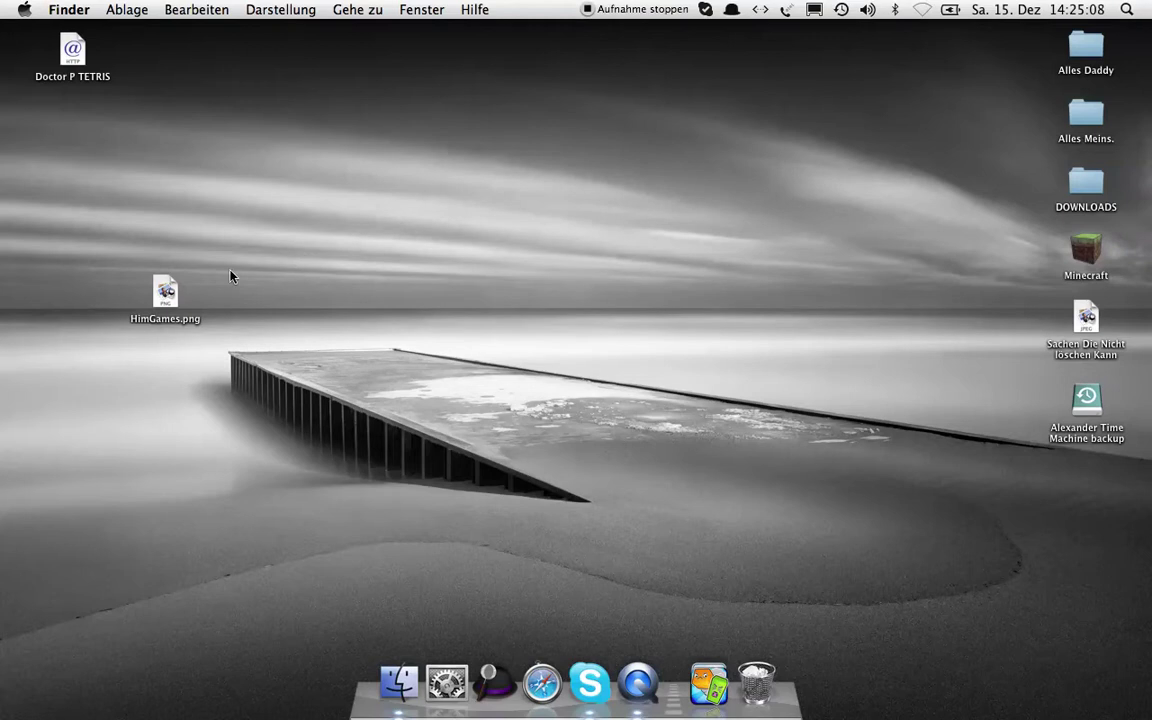
- Open Safari and search Google for "wig wam"
click(542, 683)
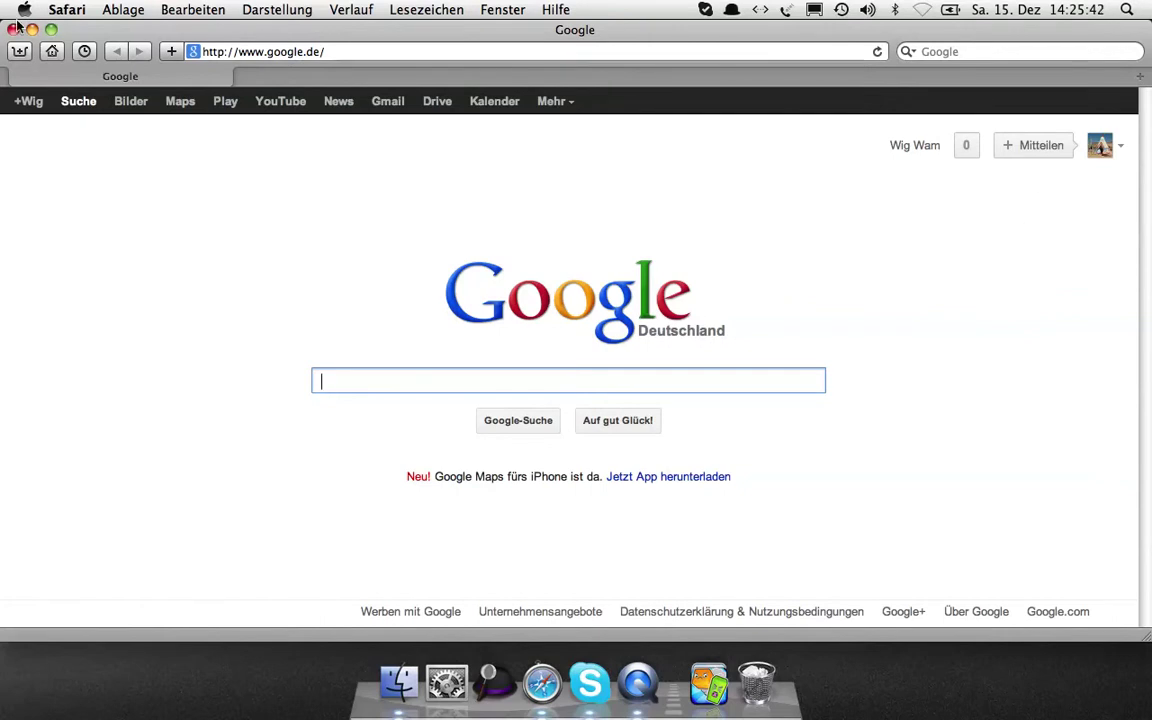
drag(83, 31, 103, 8)
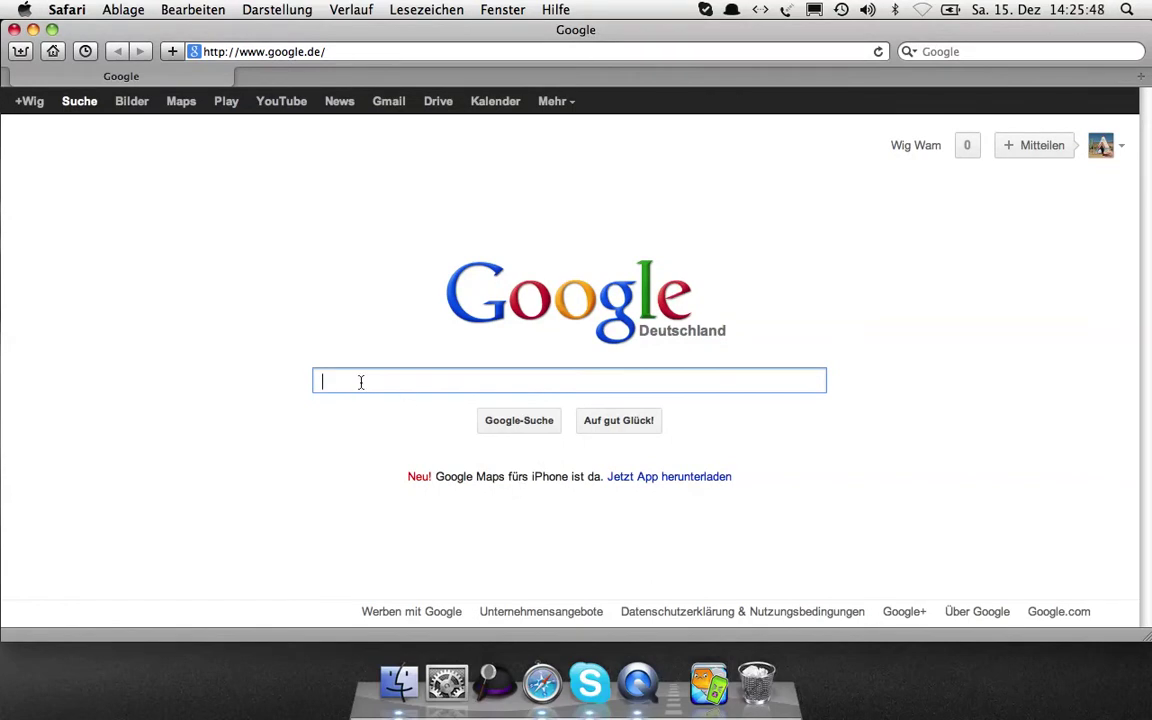
text(wig)
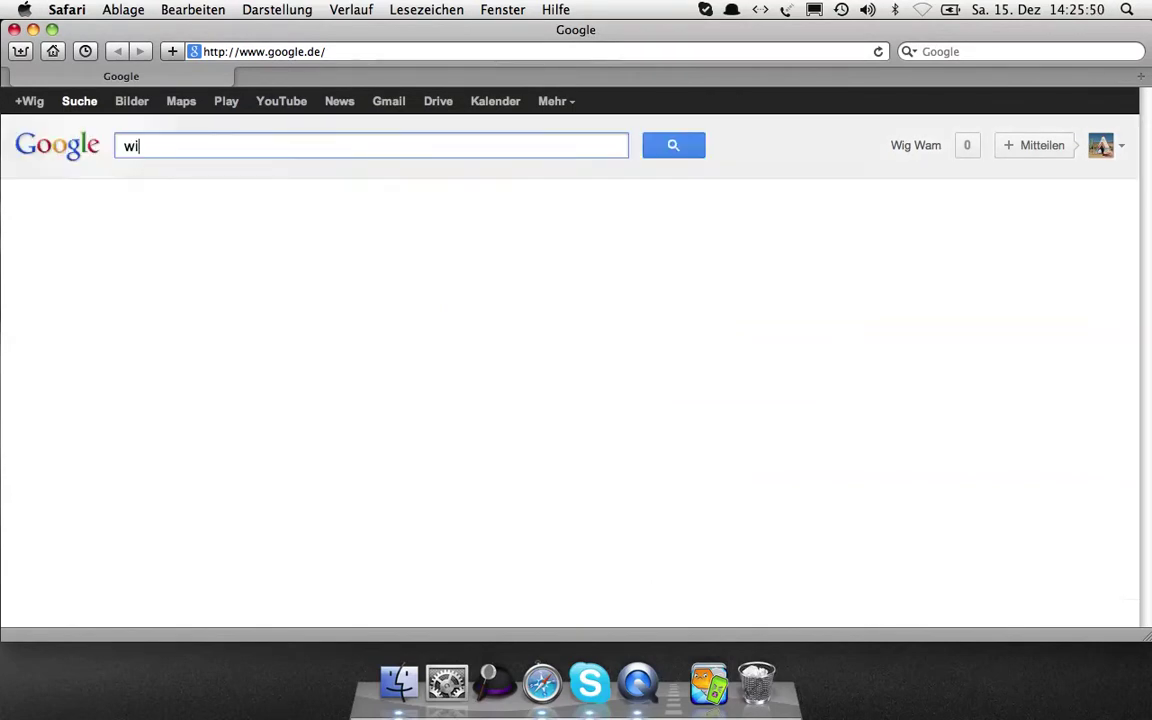
key(BackSpace)
key(BackSpace)
key(BackSpace)
text(wig)
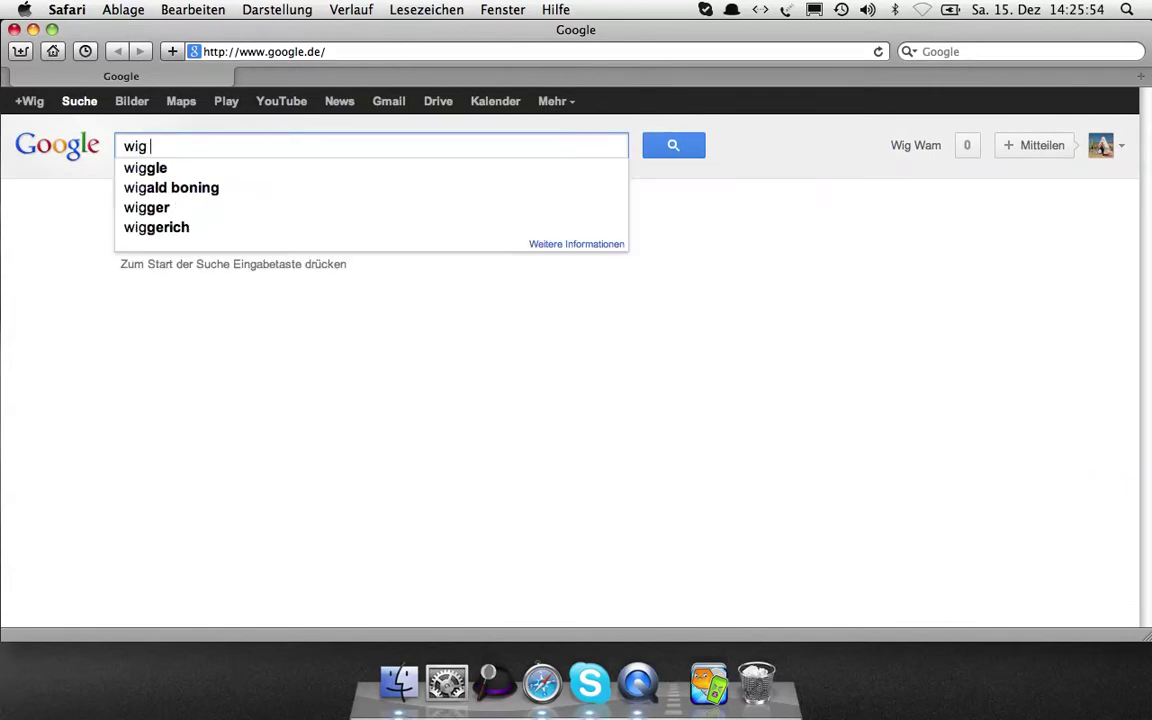
text( wam)
key(Return)
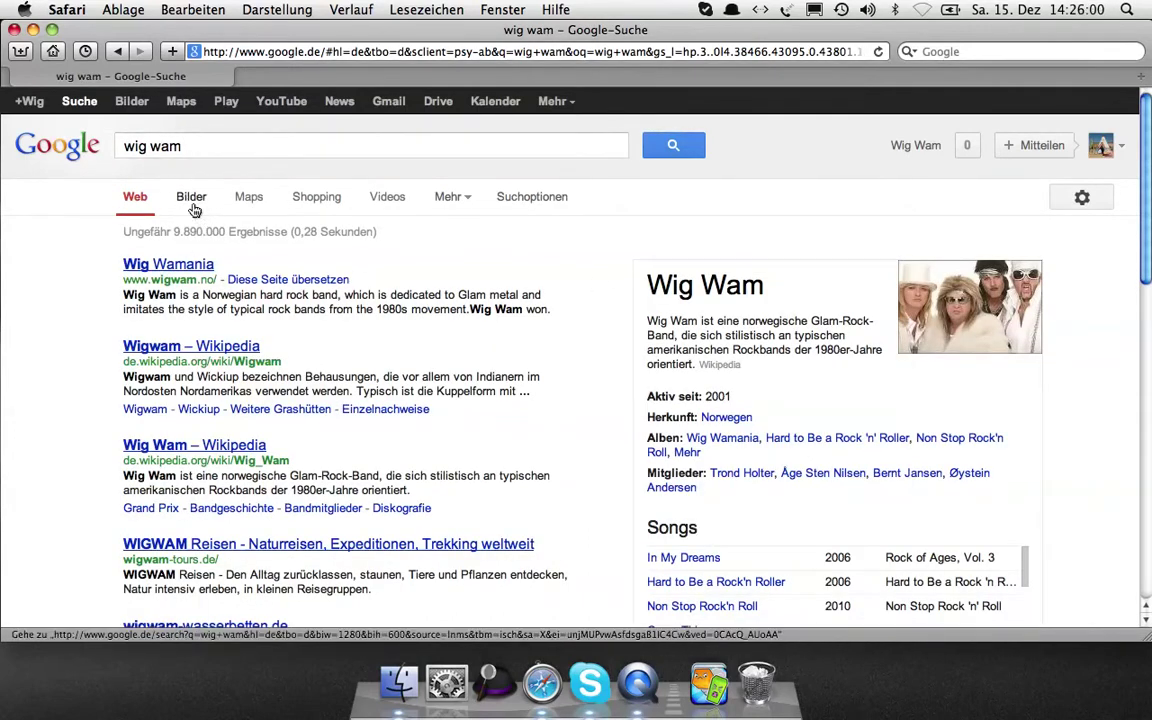
- Switch to the image results for wig wam and open the Wall Street album cover in full size
click(191, 198)
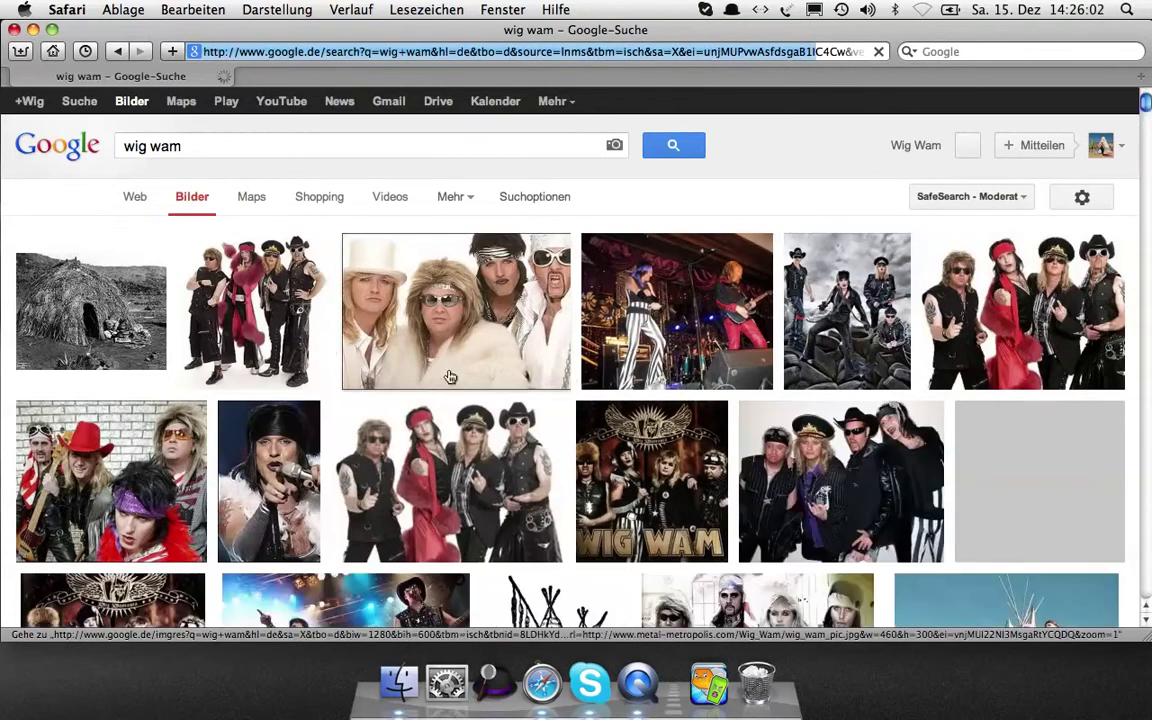
scroll(494, 470, down, 2)
scroll(494, 470, down, 3)
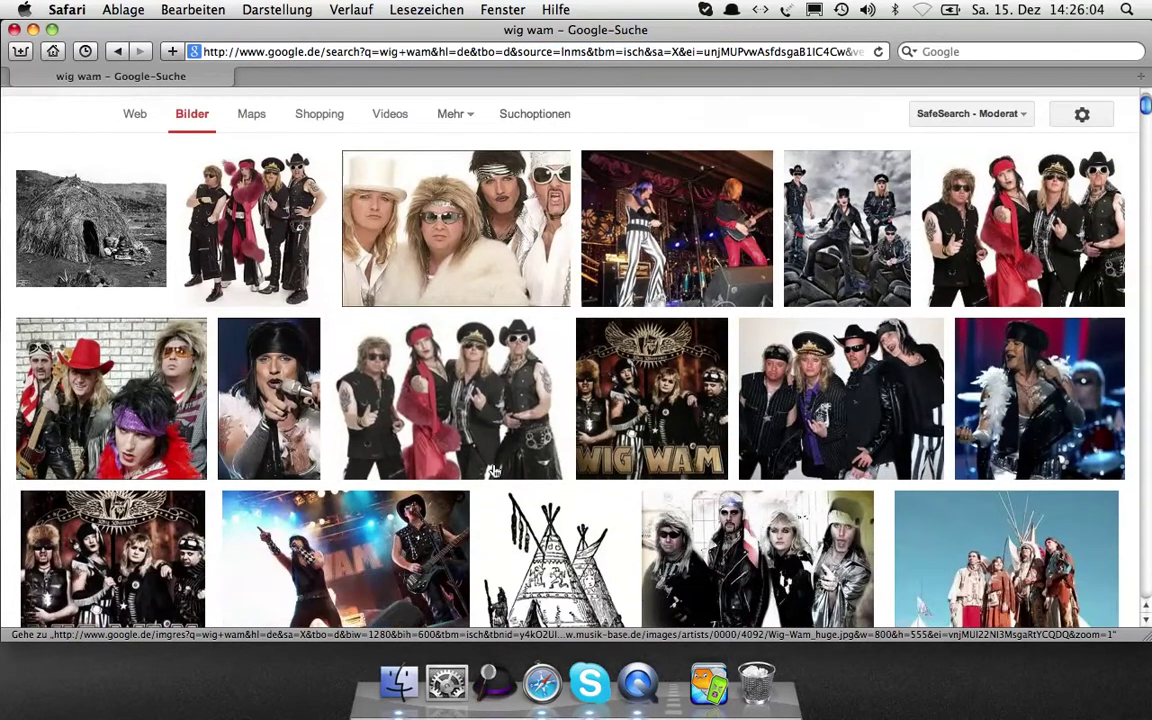
scroll(494, 470, down, 2)
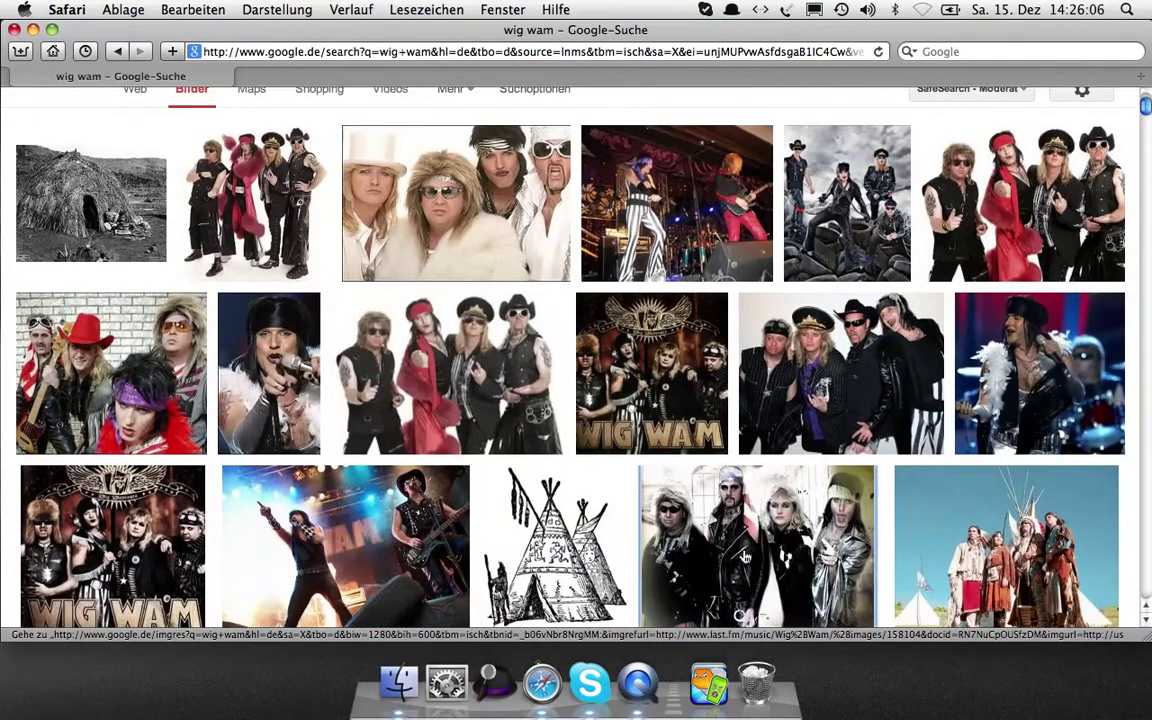
scroll(532, 492, down, 5)
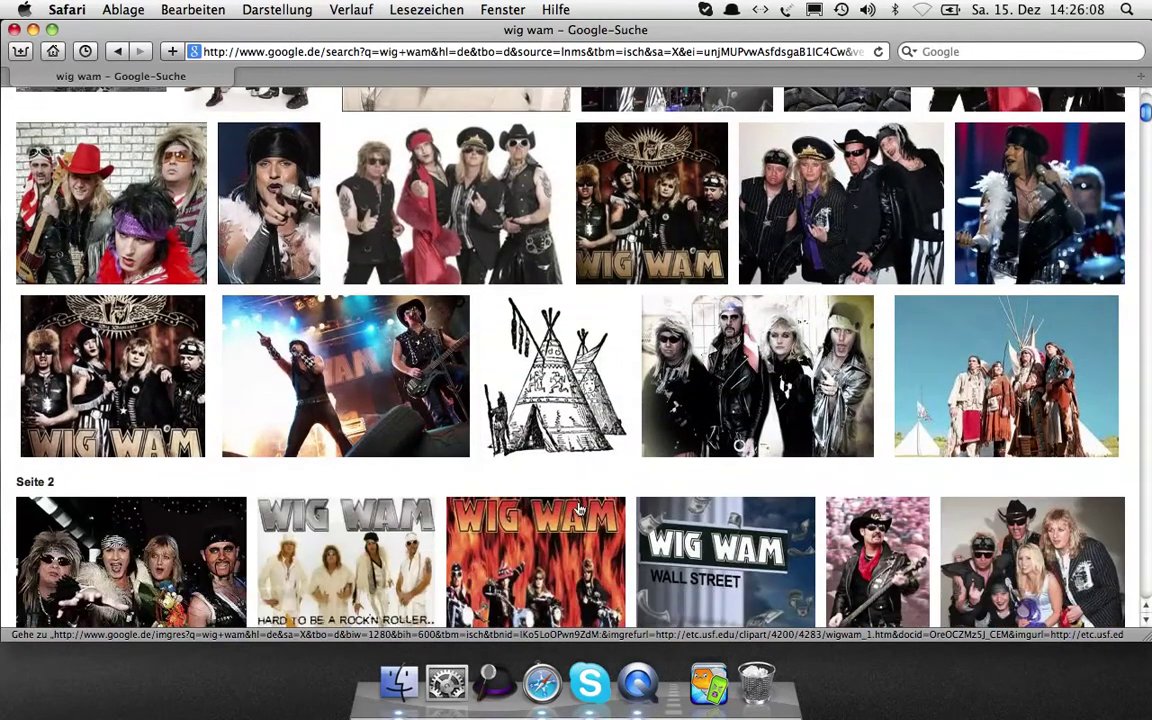
scroll(545, 504, down, 4)
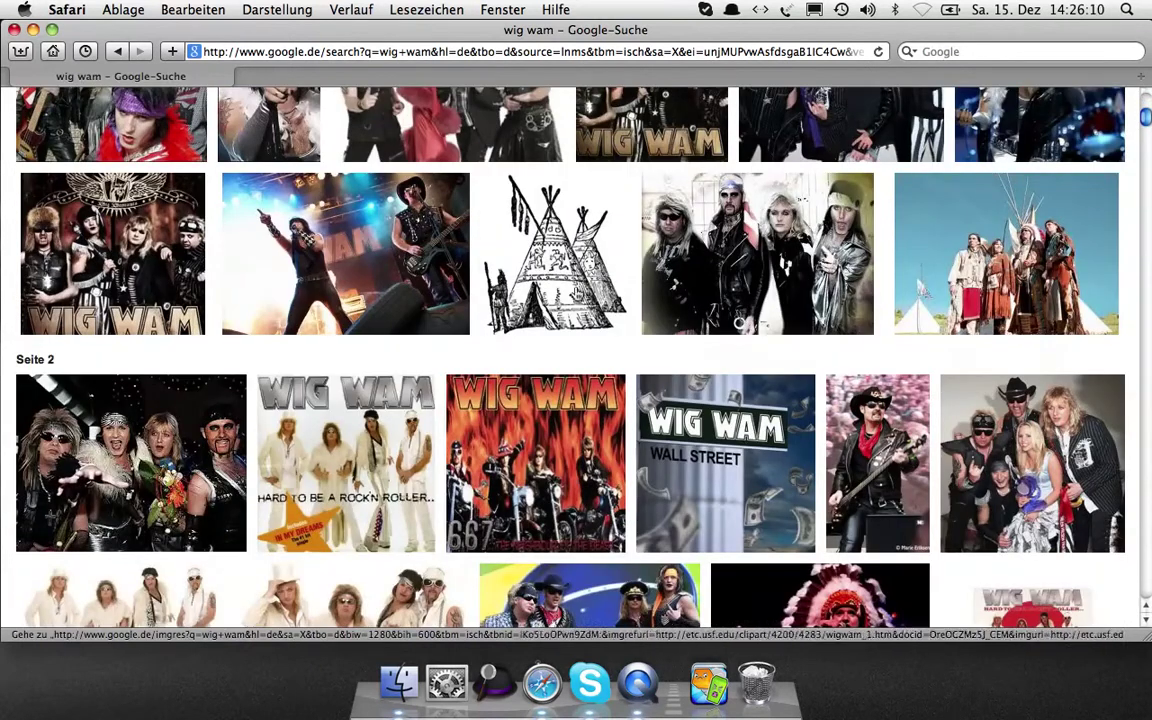
scroll(545, 504, up, 3)
drag(480, 37, 707, 37)
scroll(955, 508, down, 1)
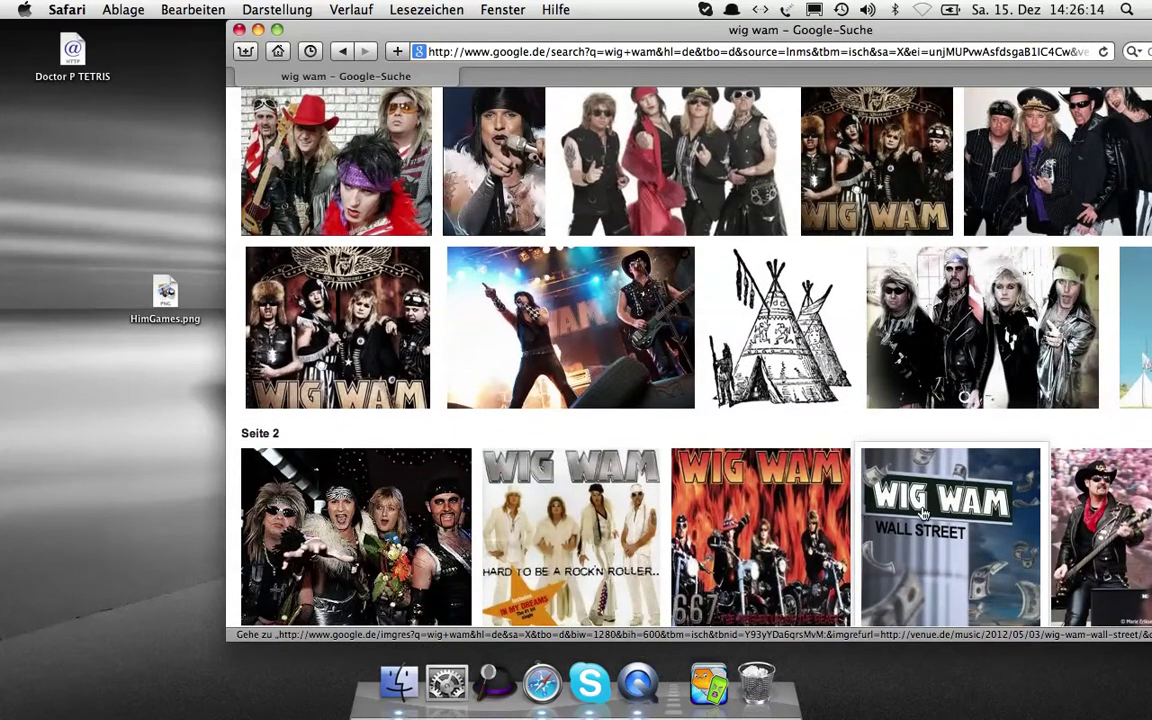
mouse_move(923, 513)
mouse_down()
mouse_move(730, 510)
mouse_move(120, 205)
mouse_move(950, 510)
mouse_move(921, 527)
mouse_up()
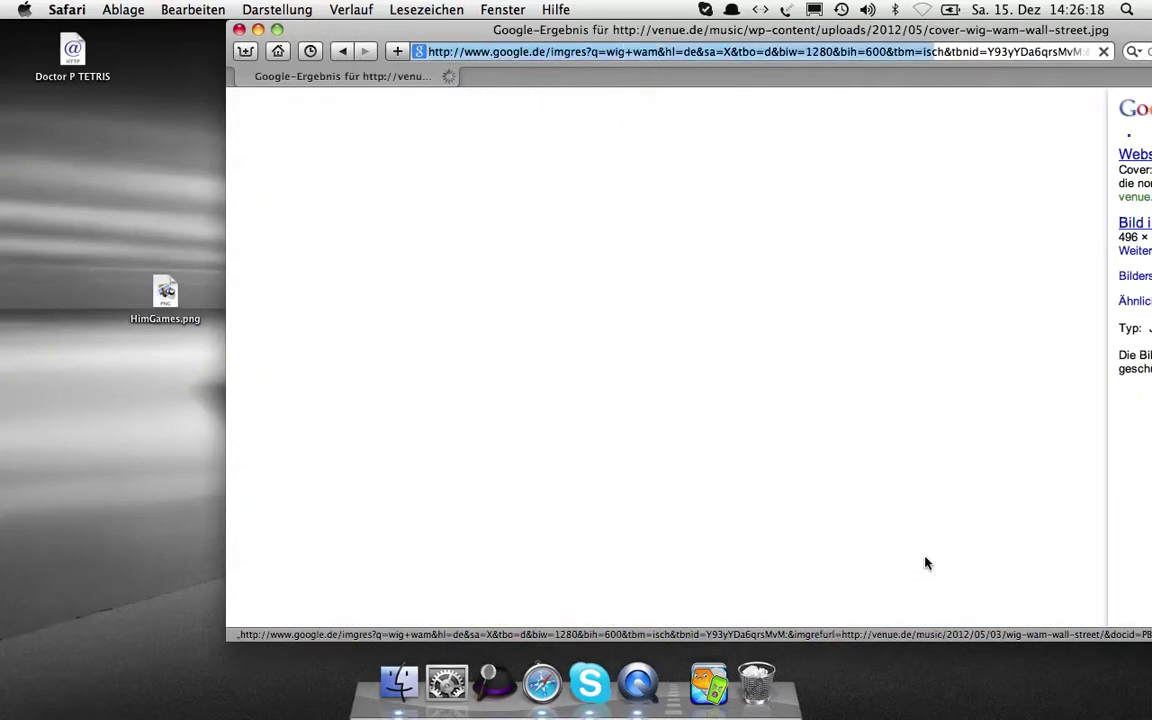
drag(787, 27, 558, 24)
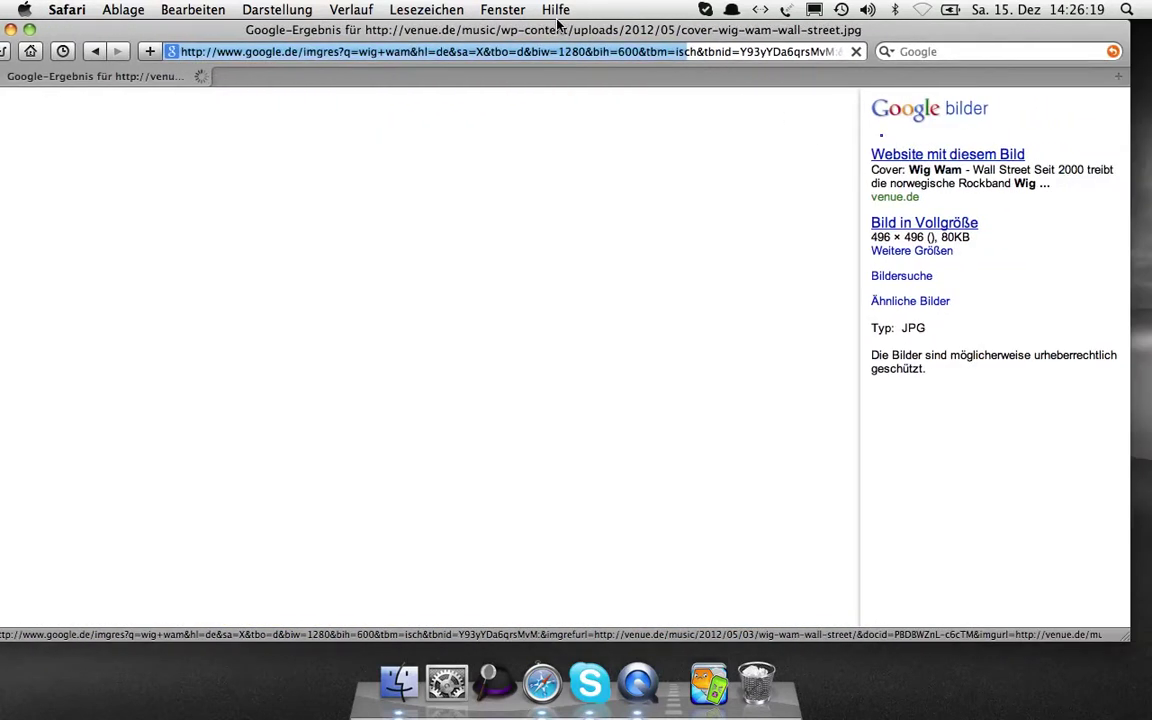
click(915, 223)
- Set the full-size Wall Street cover as the desktop background directly from the browser and close the browser window
drag(401, 35, 817, 8)
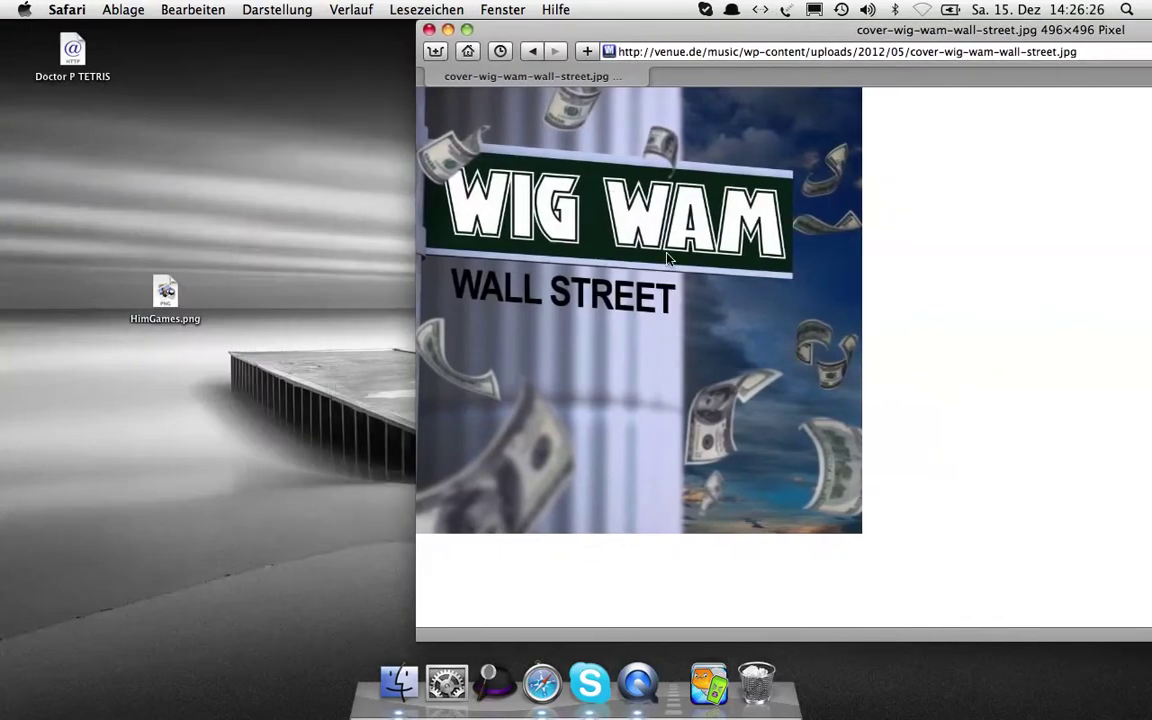
right_click(603, 248)
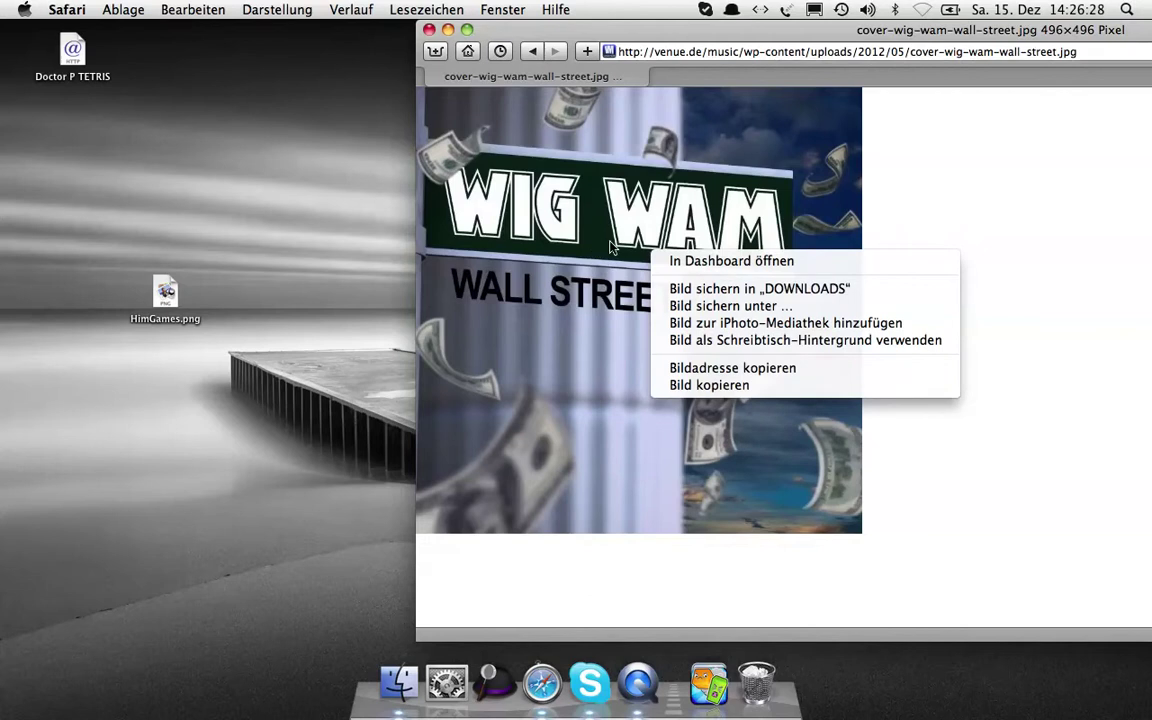
click(736, 341)
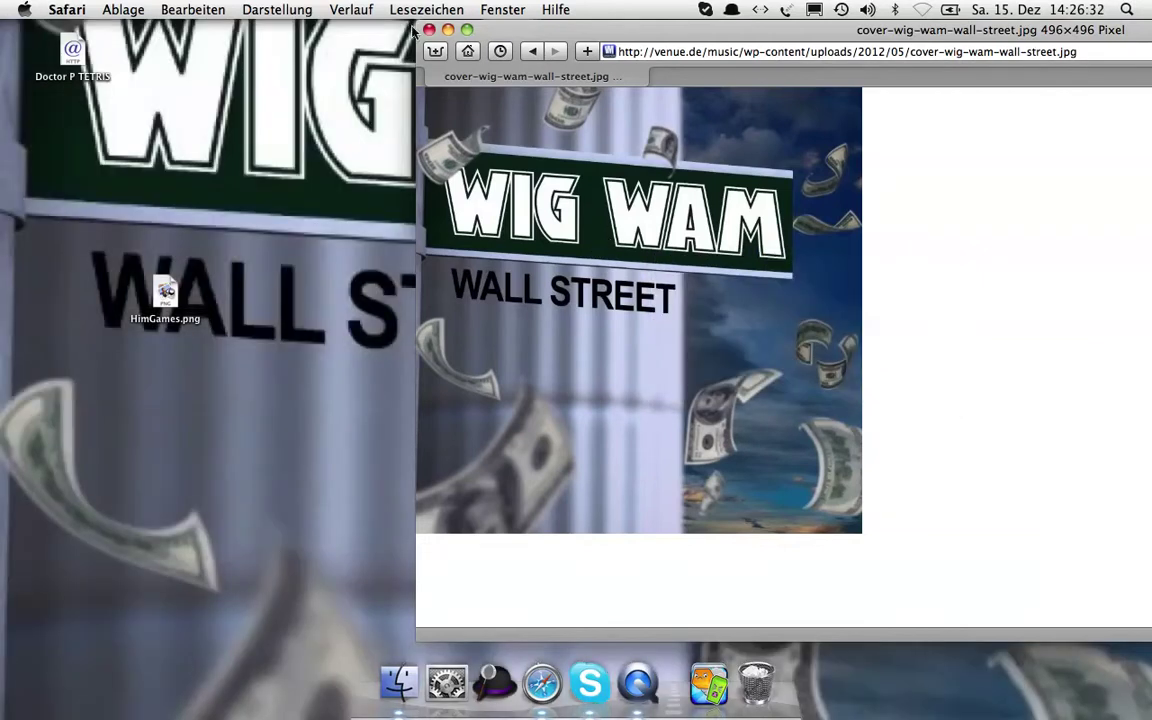
click(429, 29)
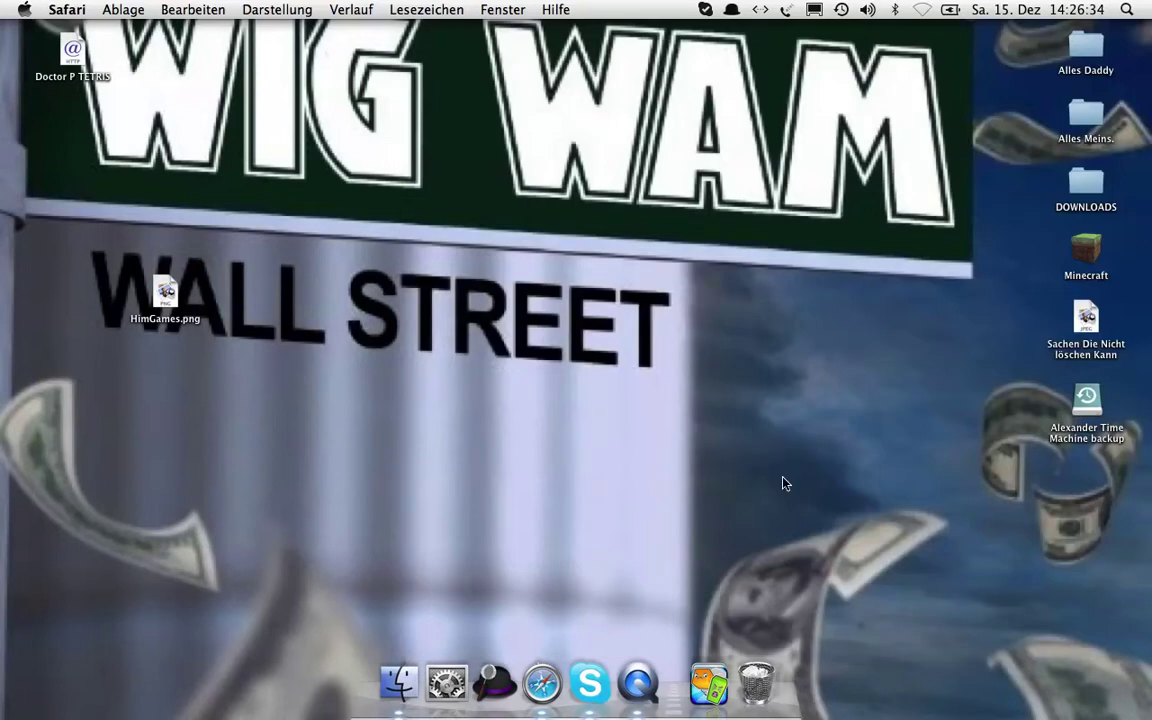
drag(743, 437, 466, 333)
drag(602, 352, 631, 313)
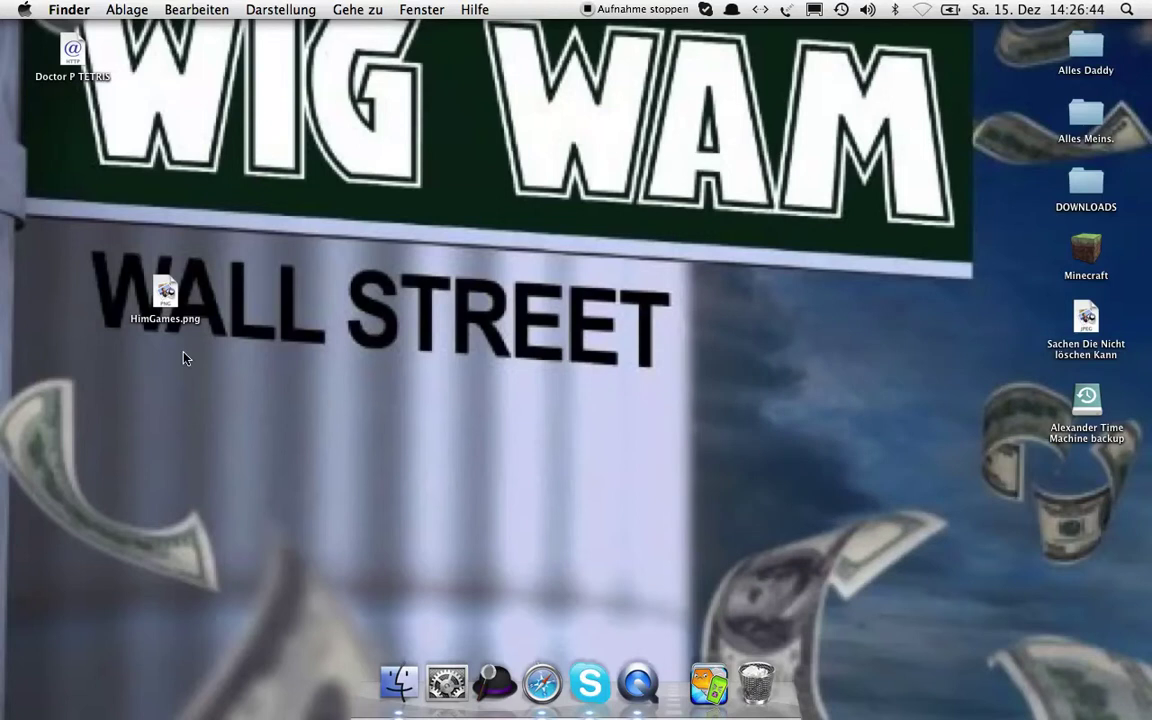
- Set the HimGames.png file on the desktop as the desktop background
right_click(163, 294)
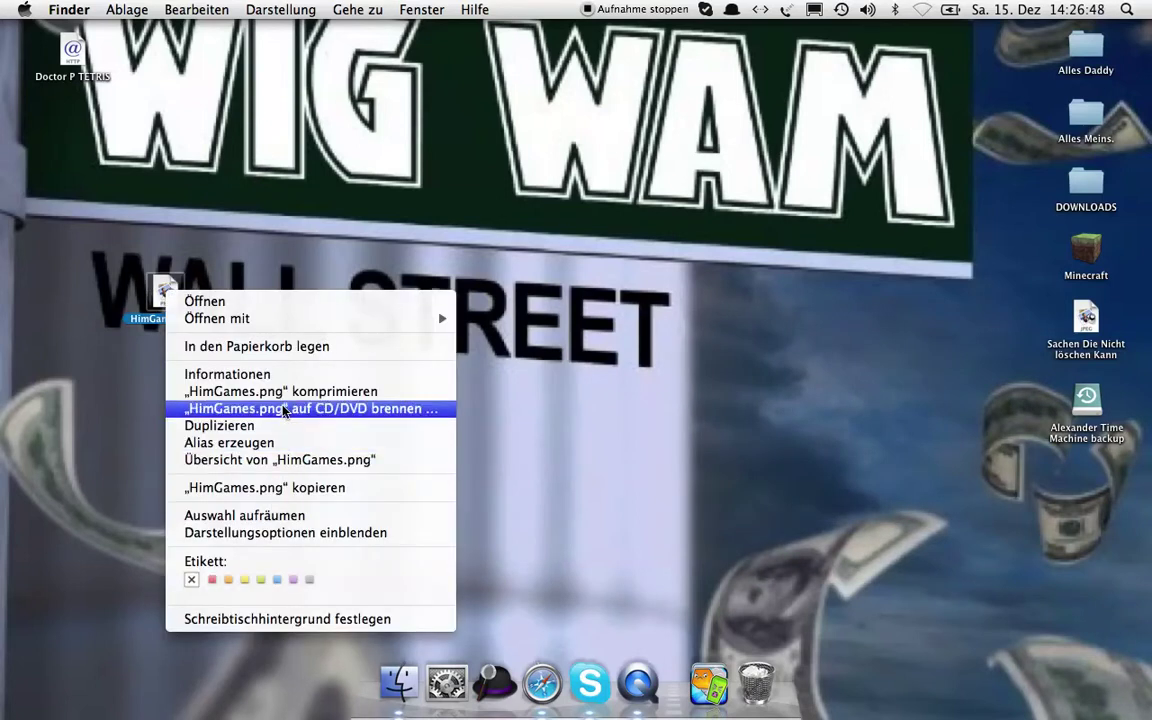
click(291, 619)
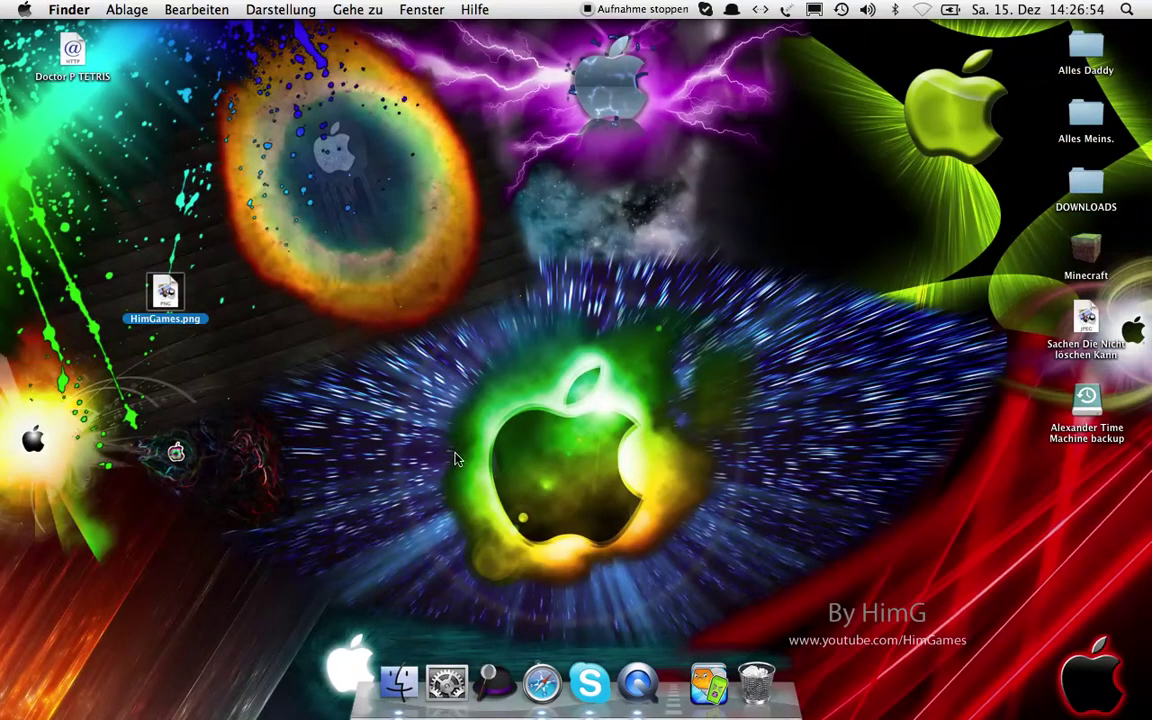
click(524, 461)
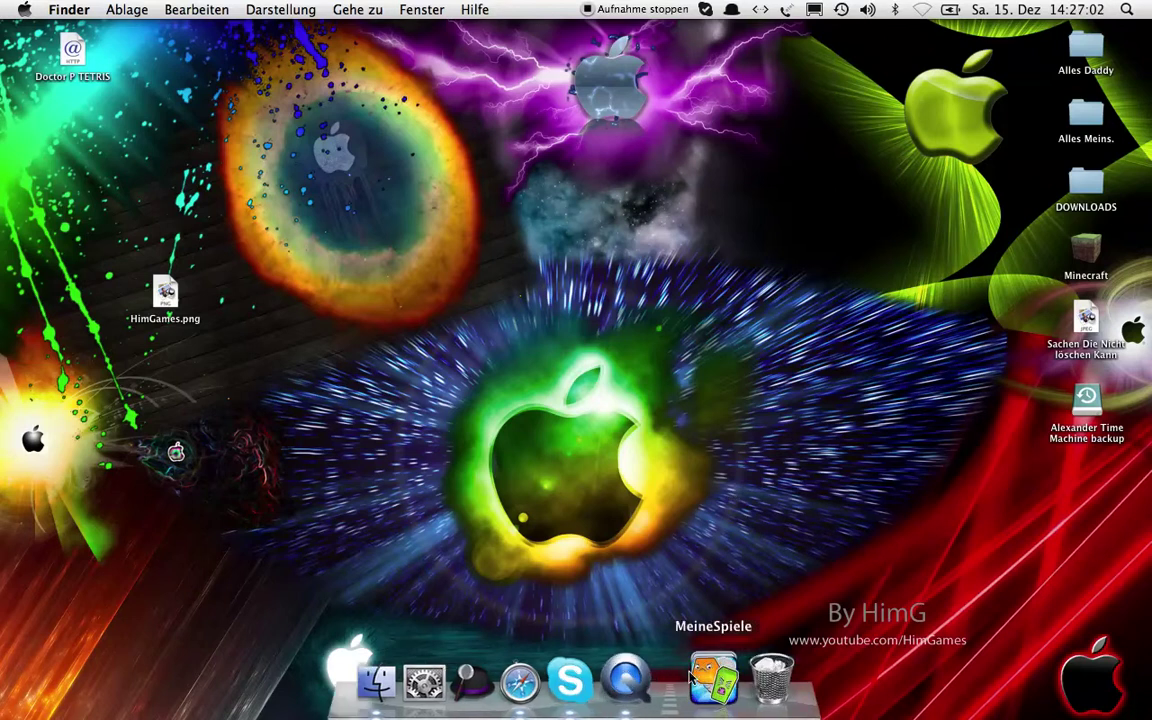
key(super+Tab)
key(super+q)
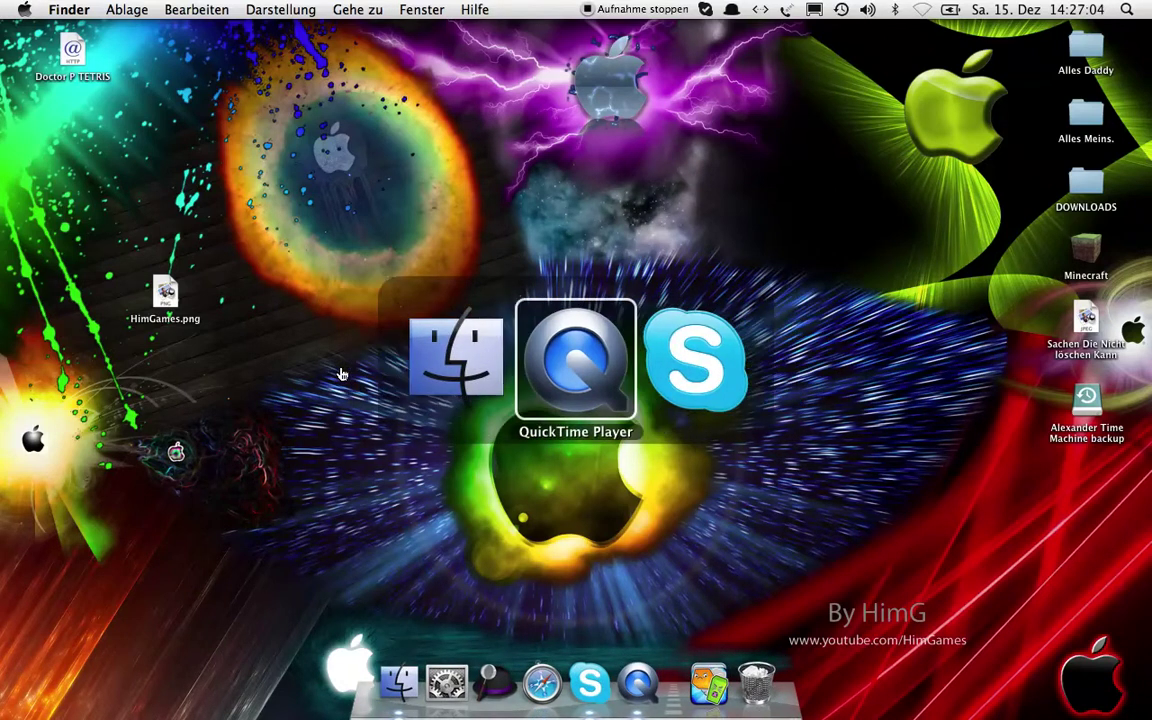
drag(107, 229, 206, 314)
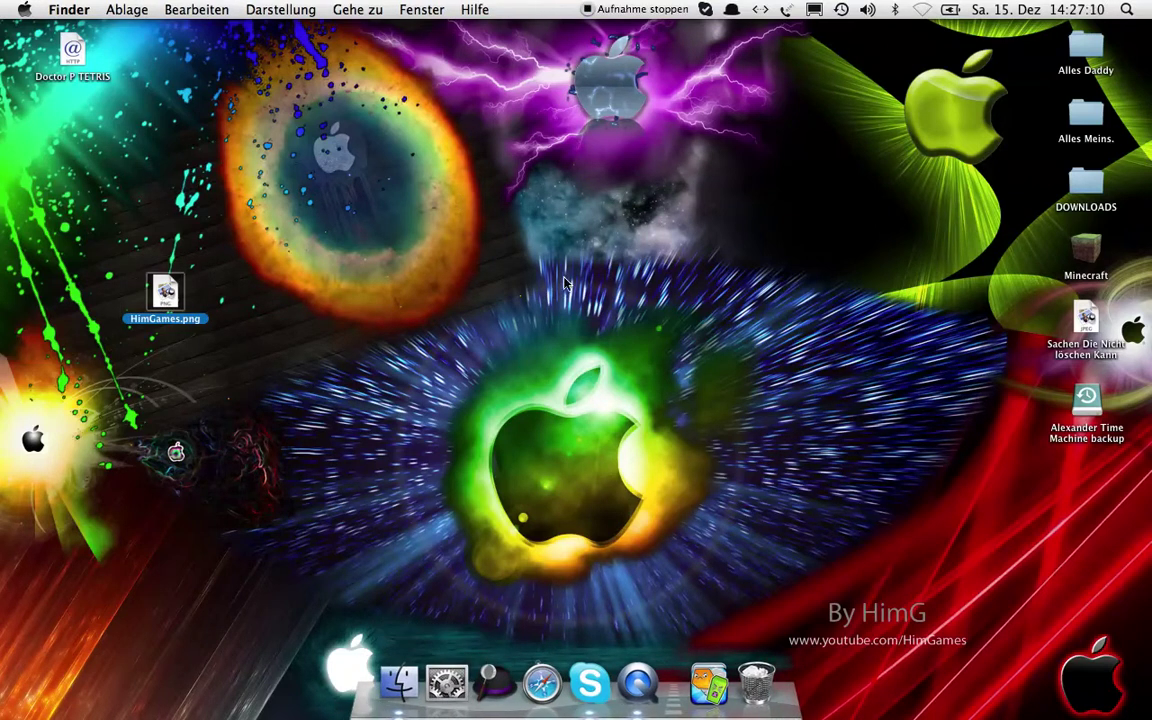
- Open the desktop and screen saver settings in System Preferences and show Apple's Hintergrundbilder collection
click(449, 712)
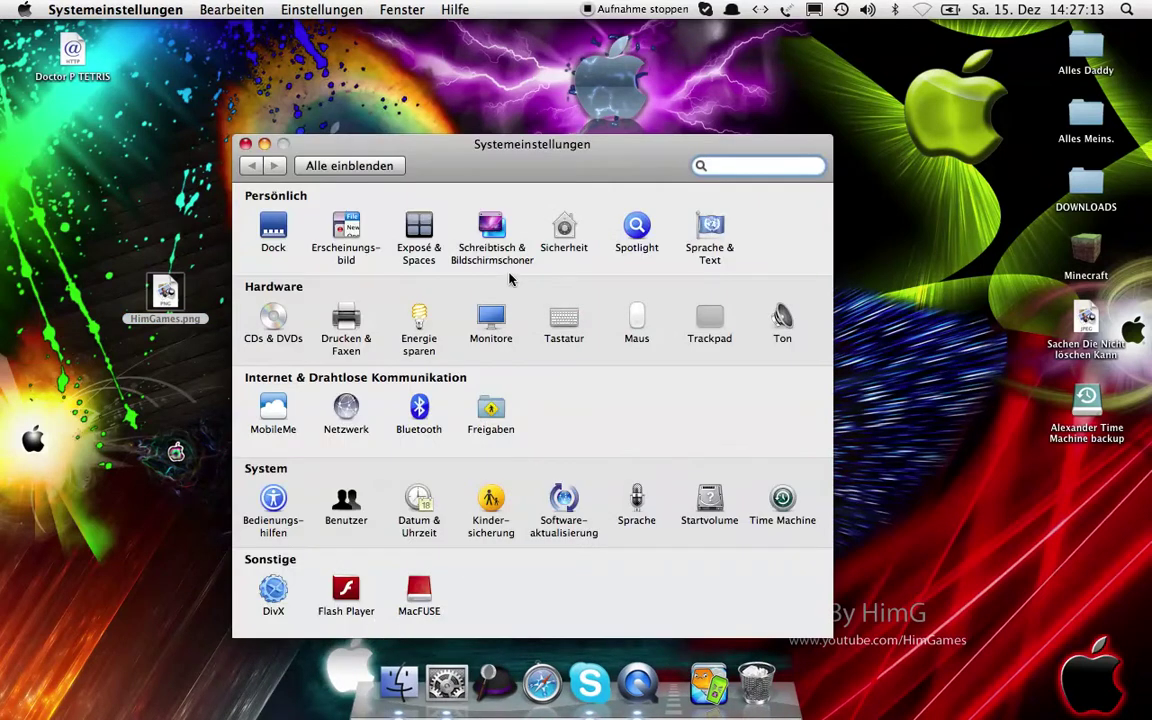
click(490, 225)
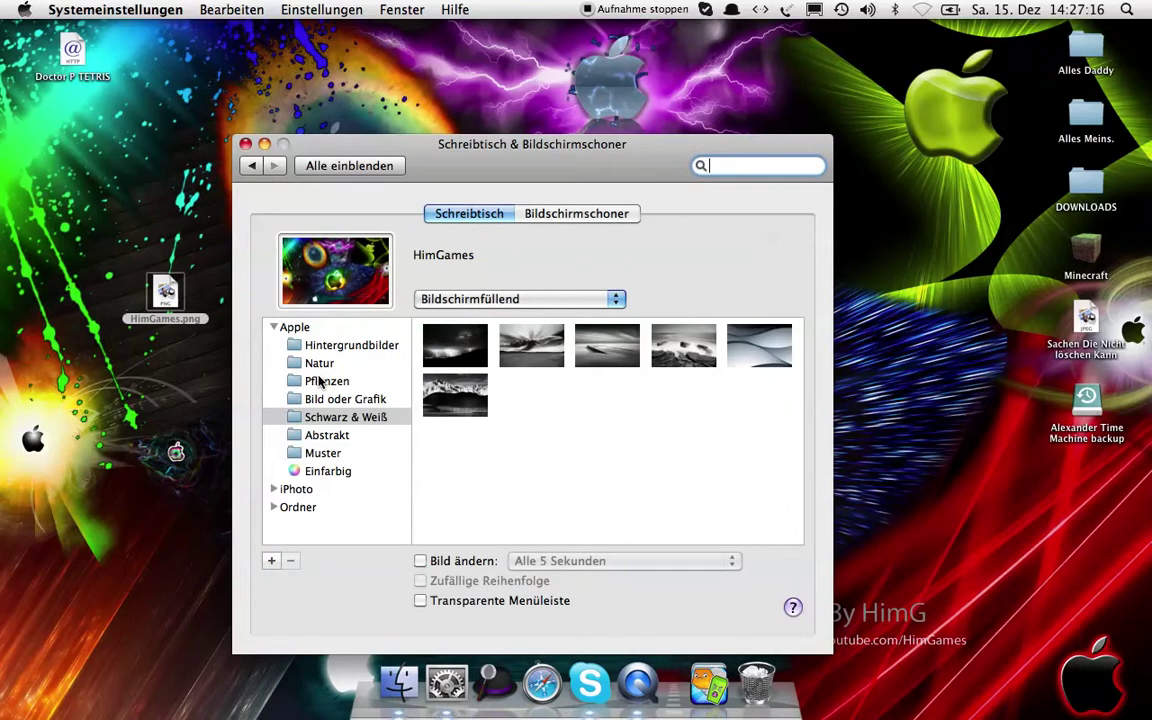
click(330, 345)
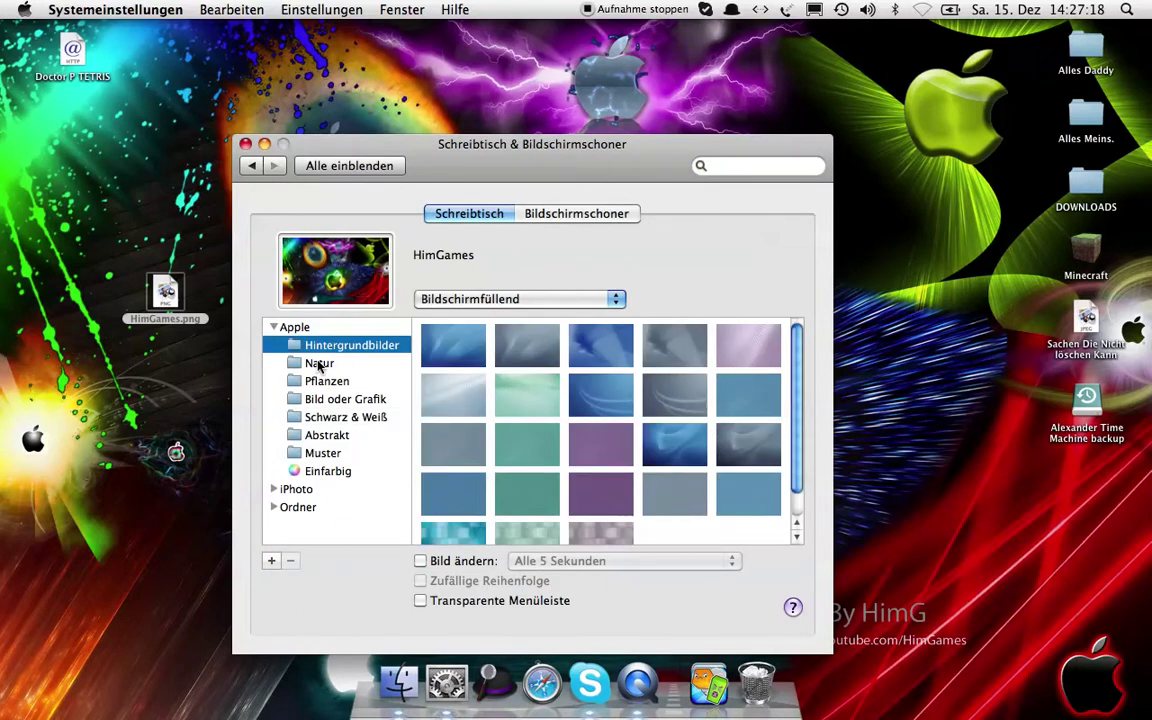
- Try out several pictures from the Hintergrundbilder collection as desktop background, including Flow 3 and finally Tiles Blue
click(440, 390)
click(460, 450)
click(527, 444)
click(527, 394)
drag(528, 163, 815, 50)
scroll(925, 300, down, 3)
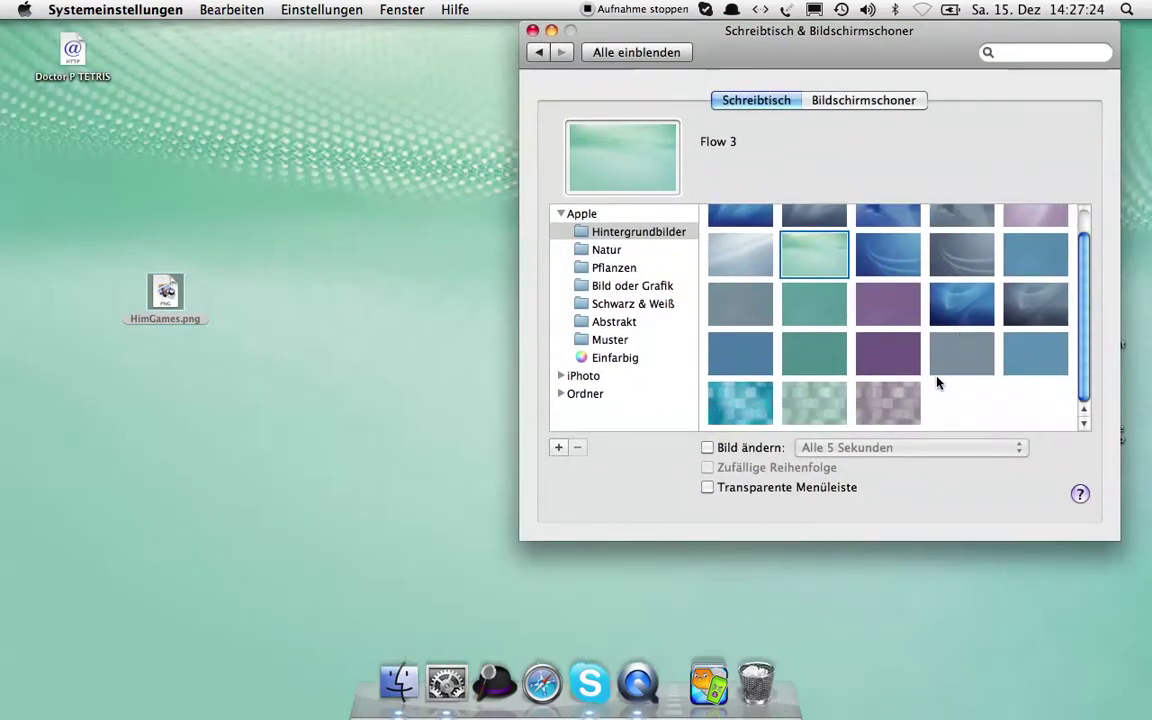
click(900, 405)
click(814, 403)
click(740, 403)
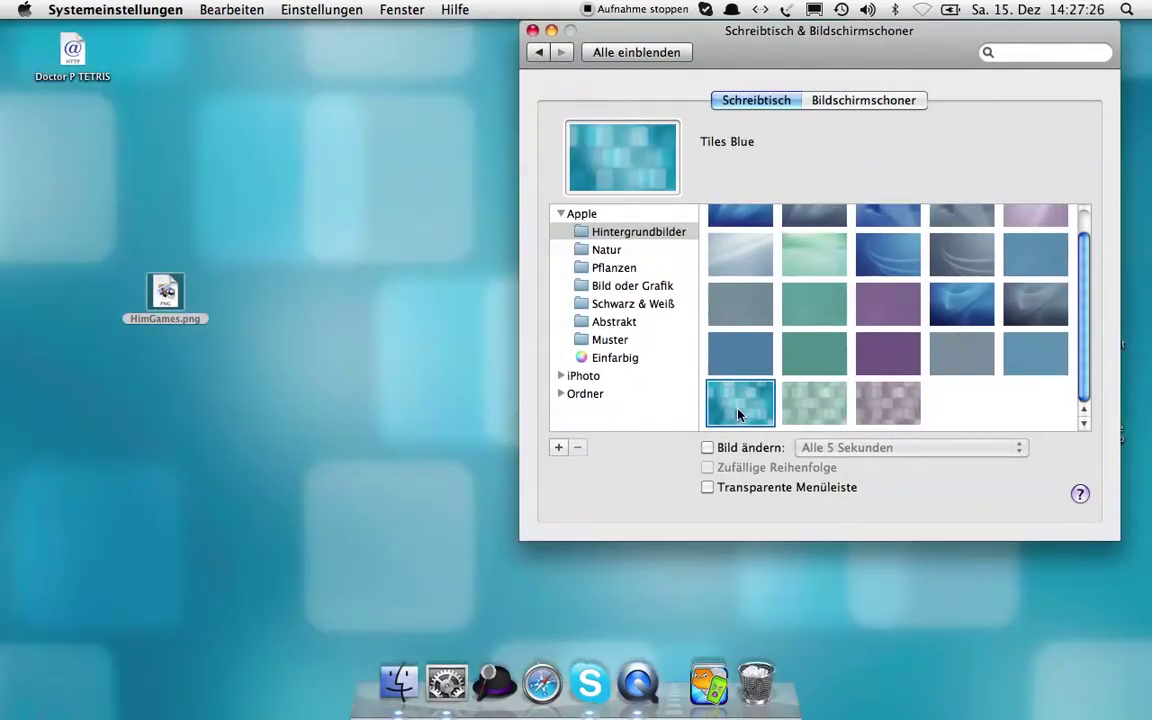
- Set the Aurora picture from the Natur collection as the desktop background
click(615, 250)
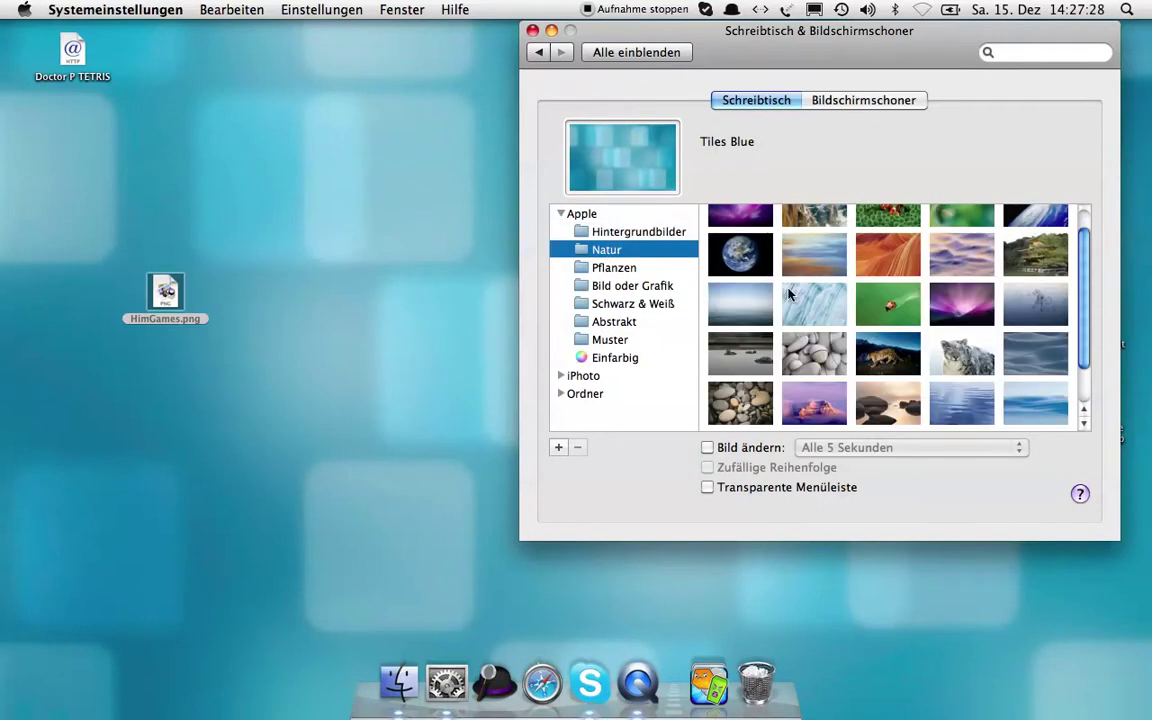
scroll(766, 280, up, 1)
click(740, 231)
drag(737, 44, 692, 54)
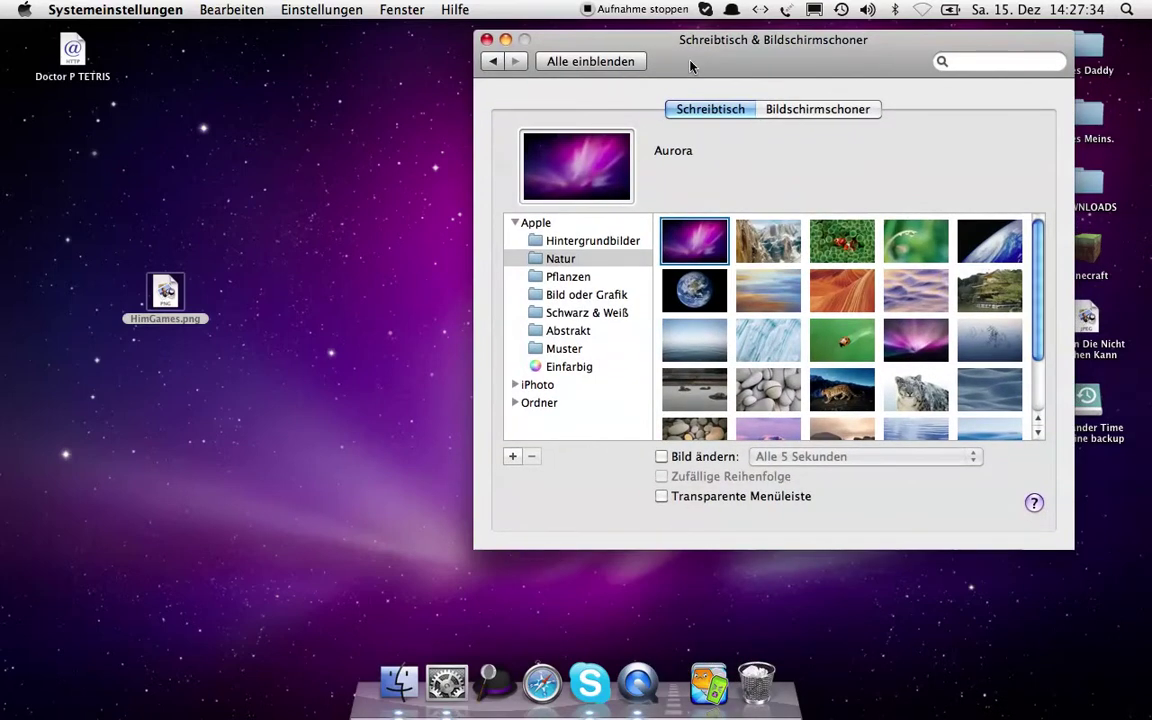
- Try several Natur pictures as desktop background, ending with the Earth's horizon from space, and move the settings window aside to view it
click(758, 241)
drag(737, 78, 1149, 719)
click(810, 241)
click(823, 230)
click(865, 230)
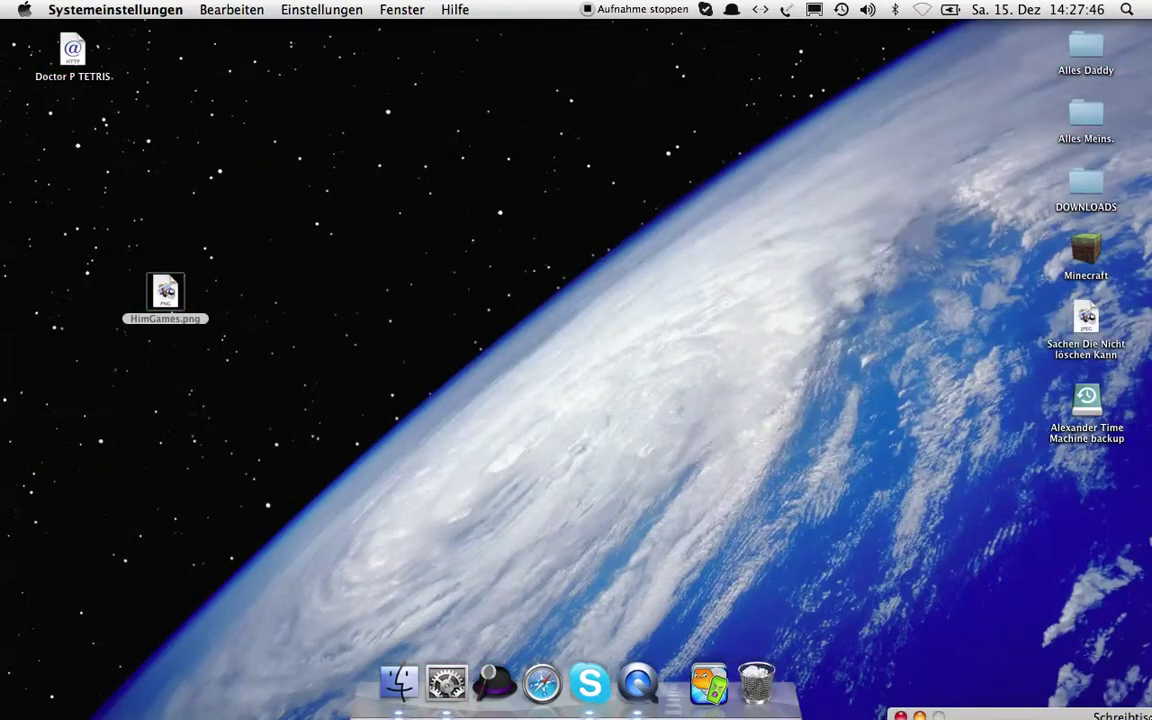
- Bring the settings window back into view and set Evening Reflections from the Natur collection as the desktop background
drag(1000, 716, 665, 28)
click(790, 275)
drag(724, 53, 652, 47)
click(697, 280)
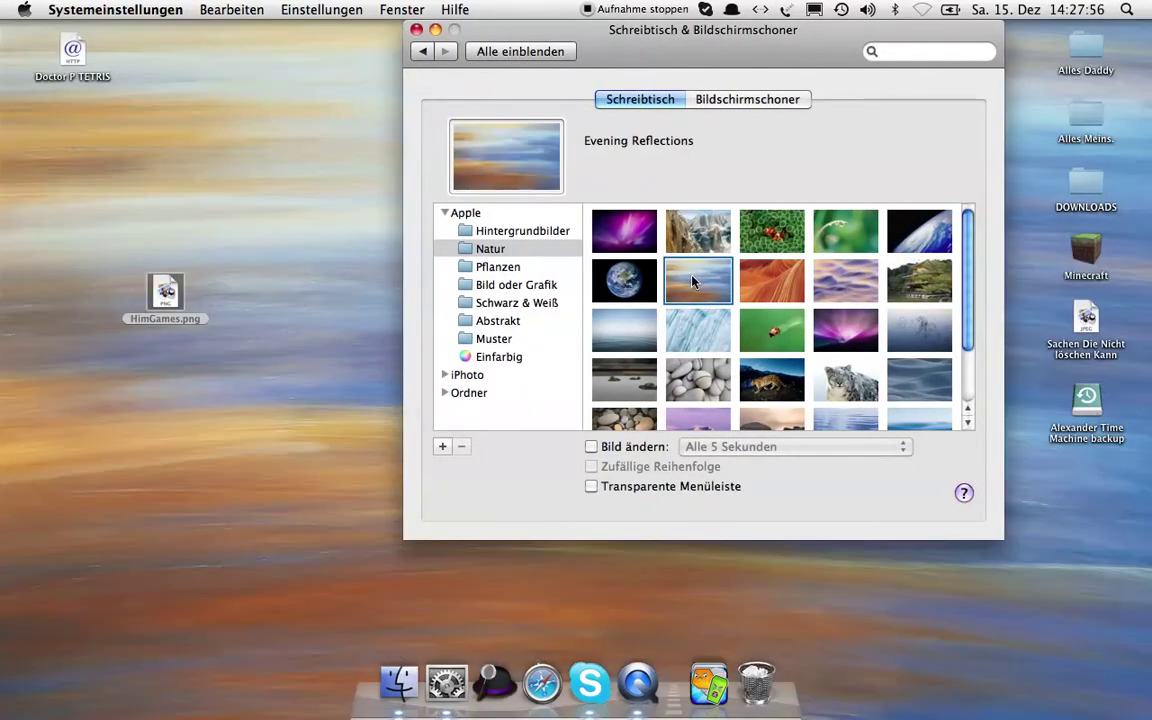
drag(571, 34, 527, 34)
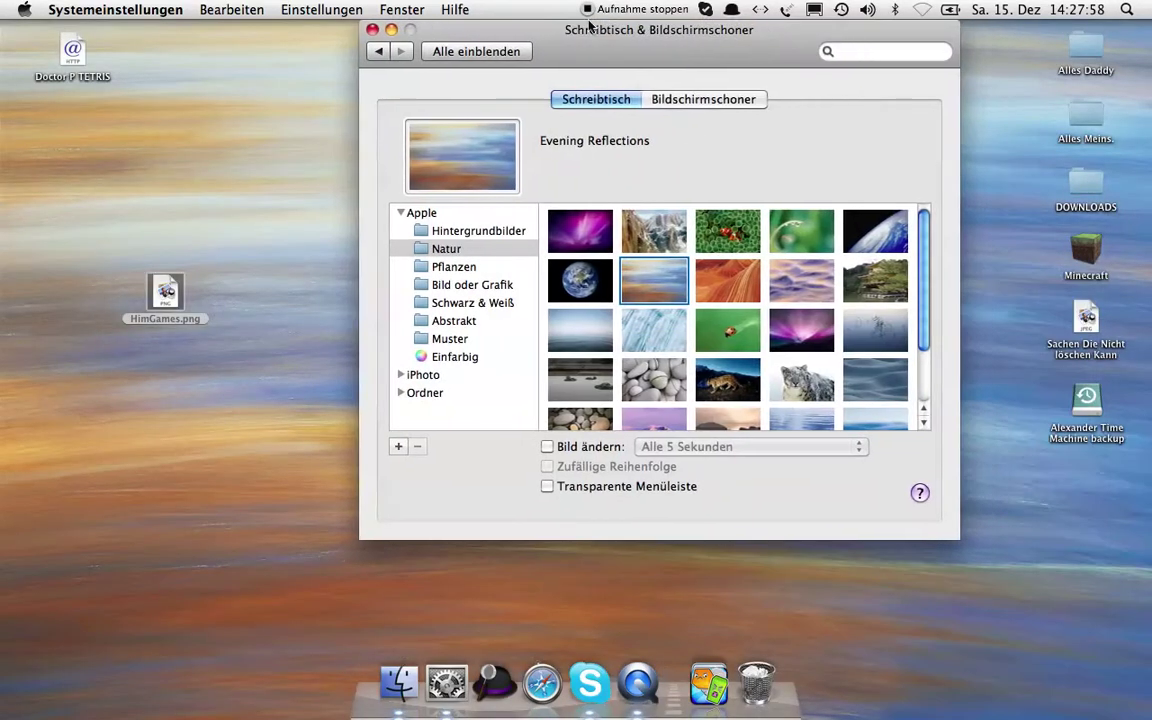
- Try Gentle Rapids, Golden Palace, Horizon, Ladybug and Leopard Aurora from the Natur collection as the desktop background
click(736, 303)
drag(653, 47, 875, 151)
click(1042, 381)
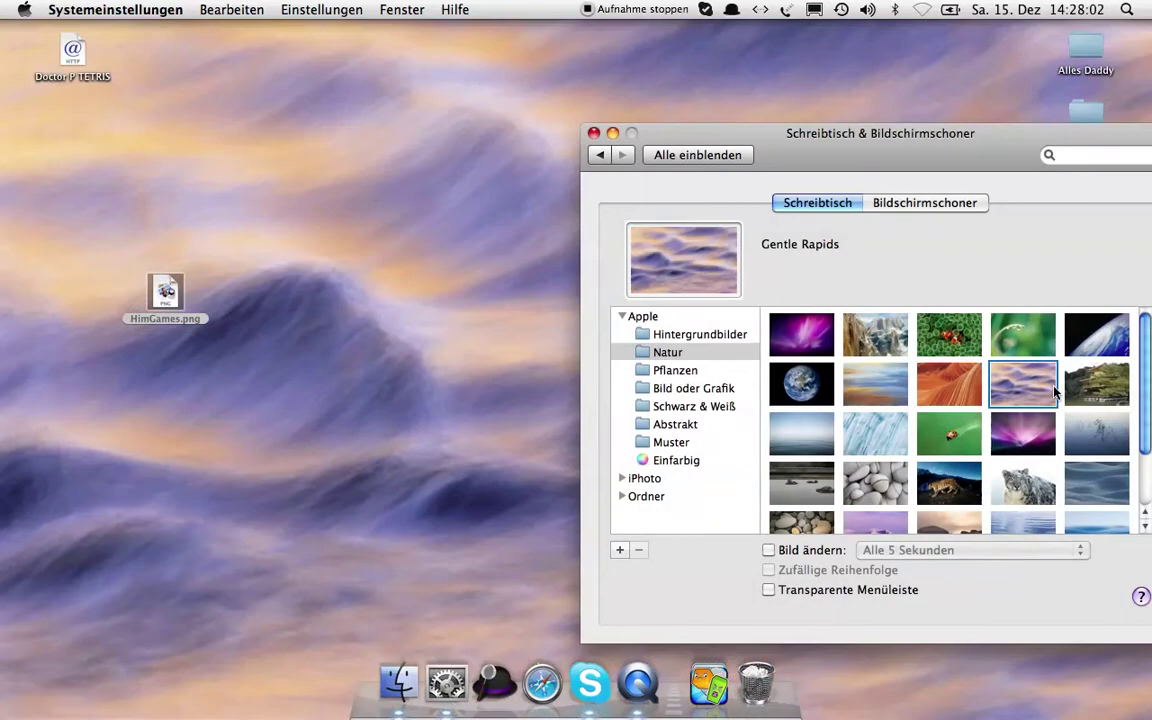
click(1078, 390)
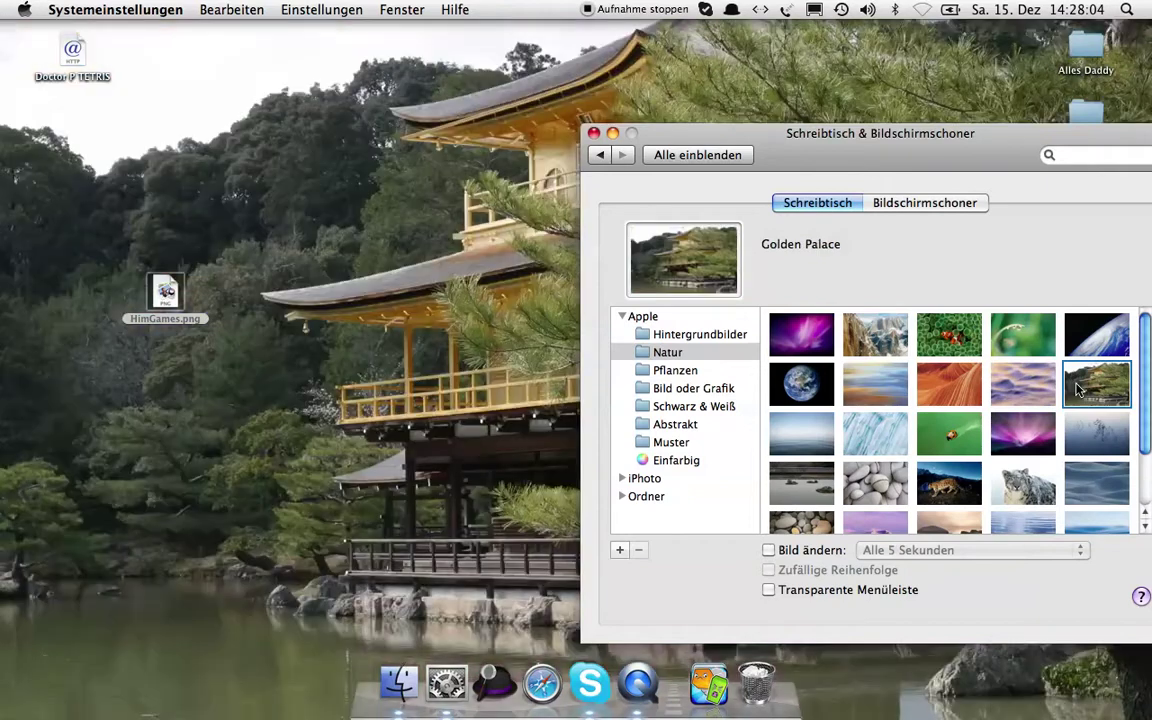
click(805, 432)
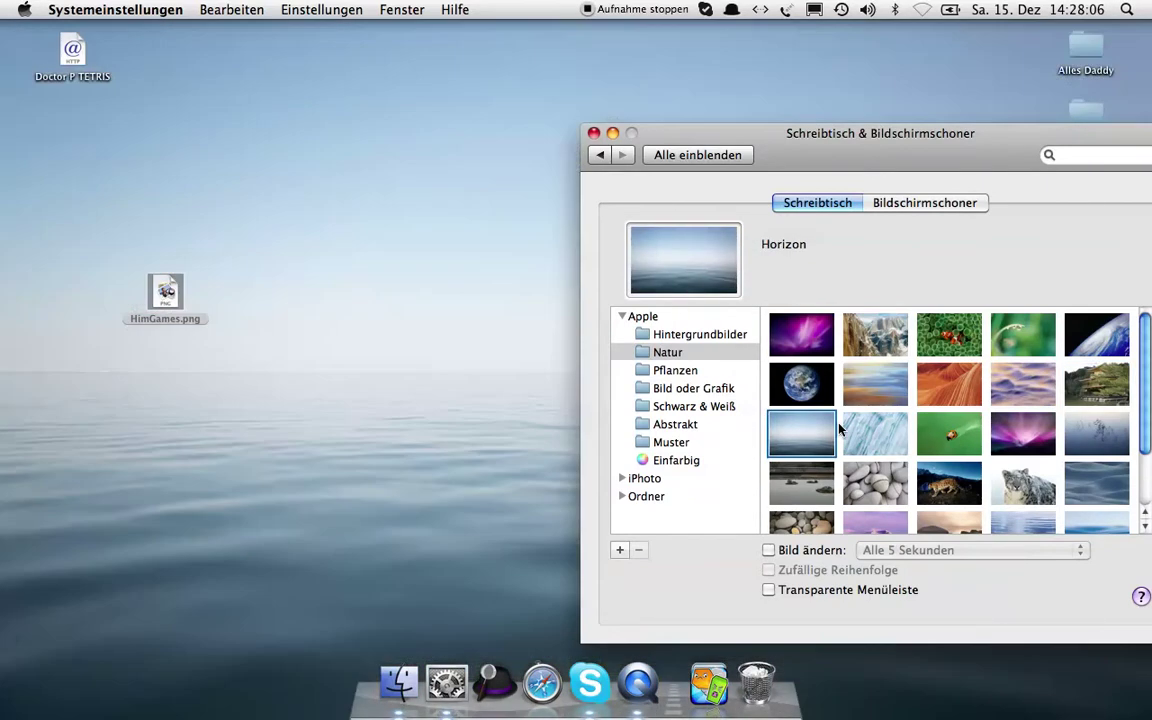
click(848, 430)
click(955, 435)
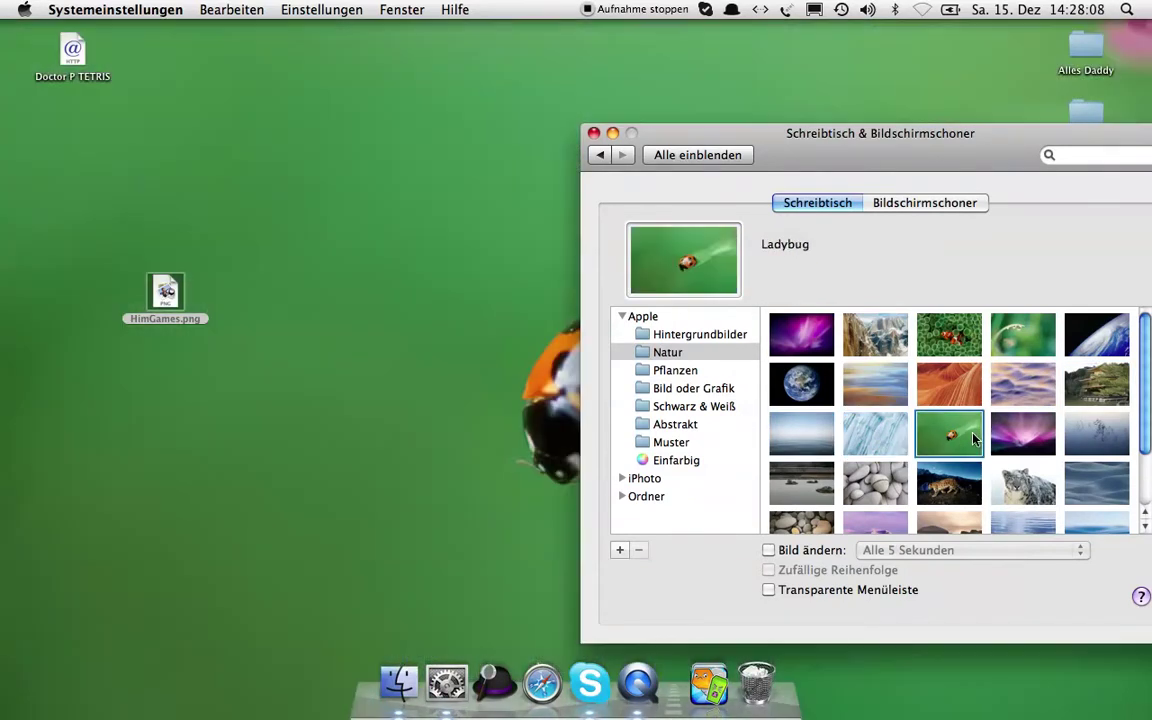
click(1020, 435)
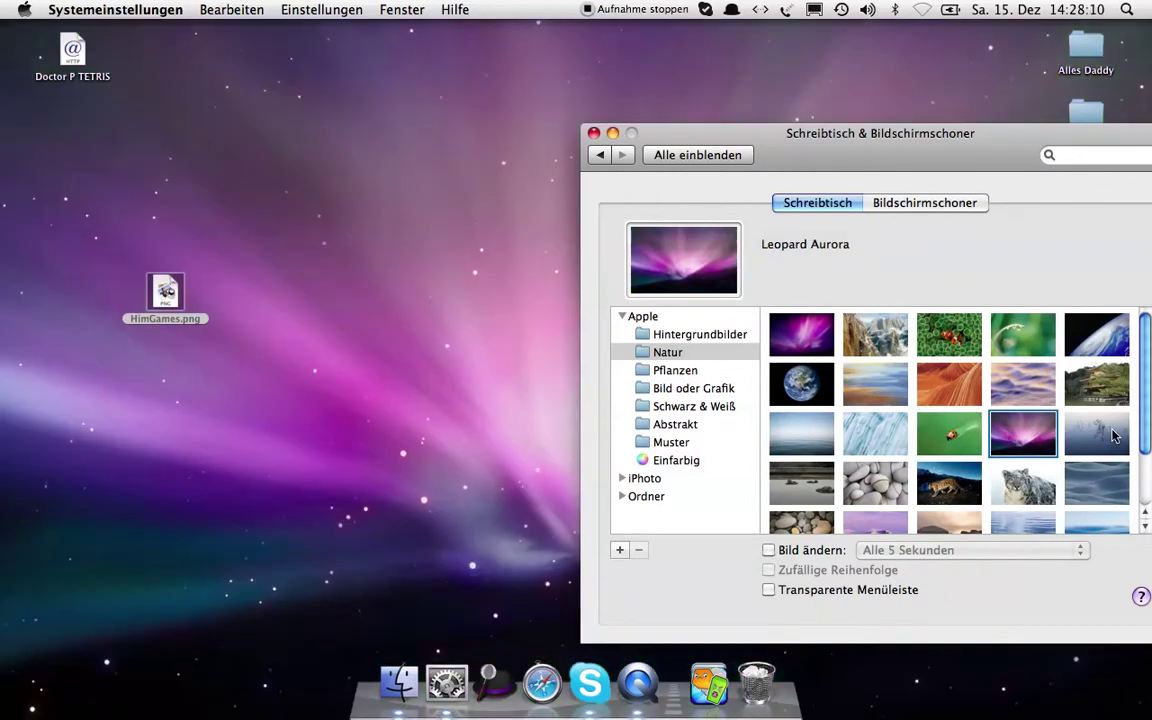
- Compare Aurora with Leopard Aurora as the desktop background and uncover the desktop to view Leopard Aurora in full
click(801, 335)
click(1022, 433)
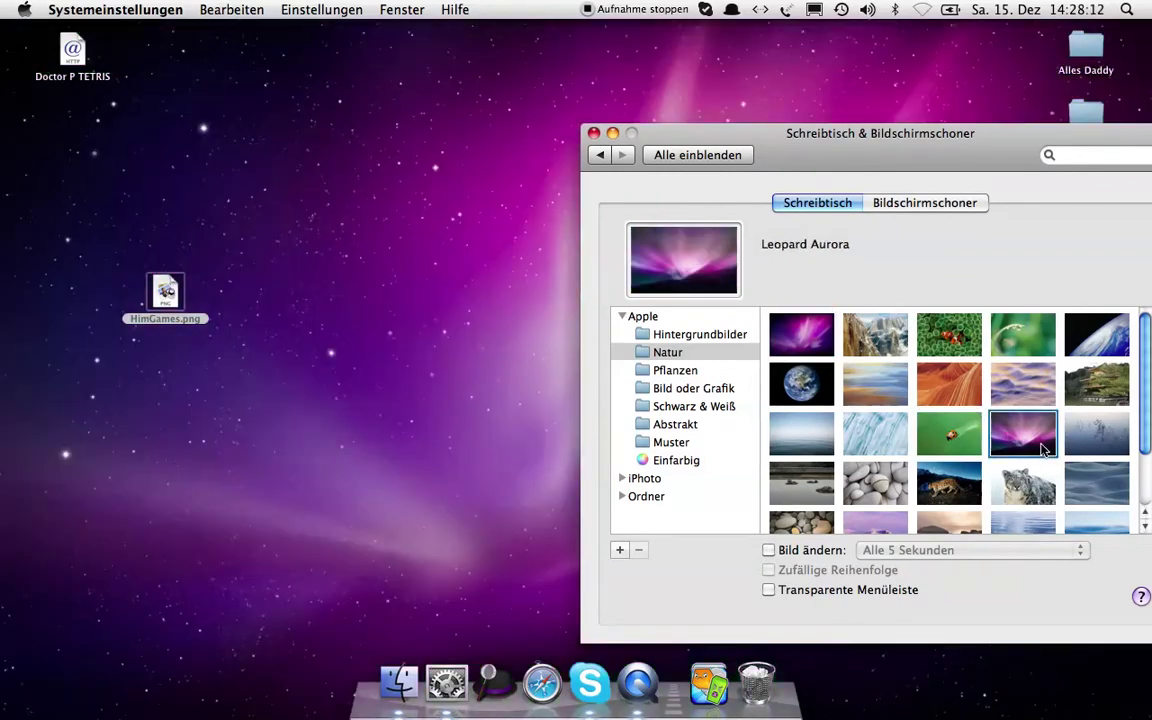
key(F11)
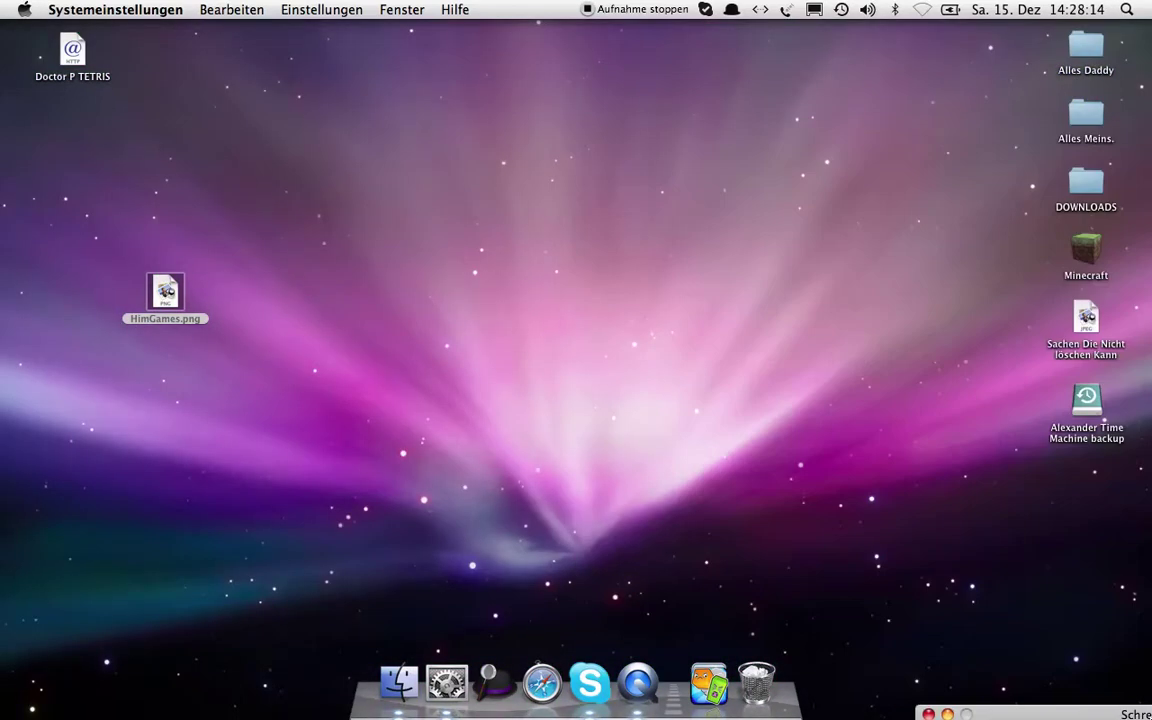
key(F11)
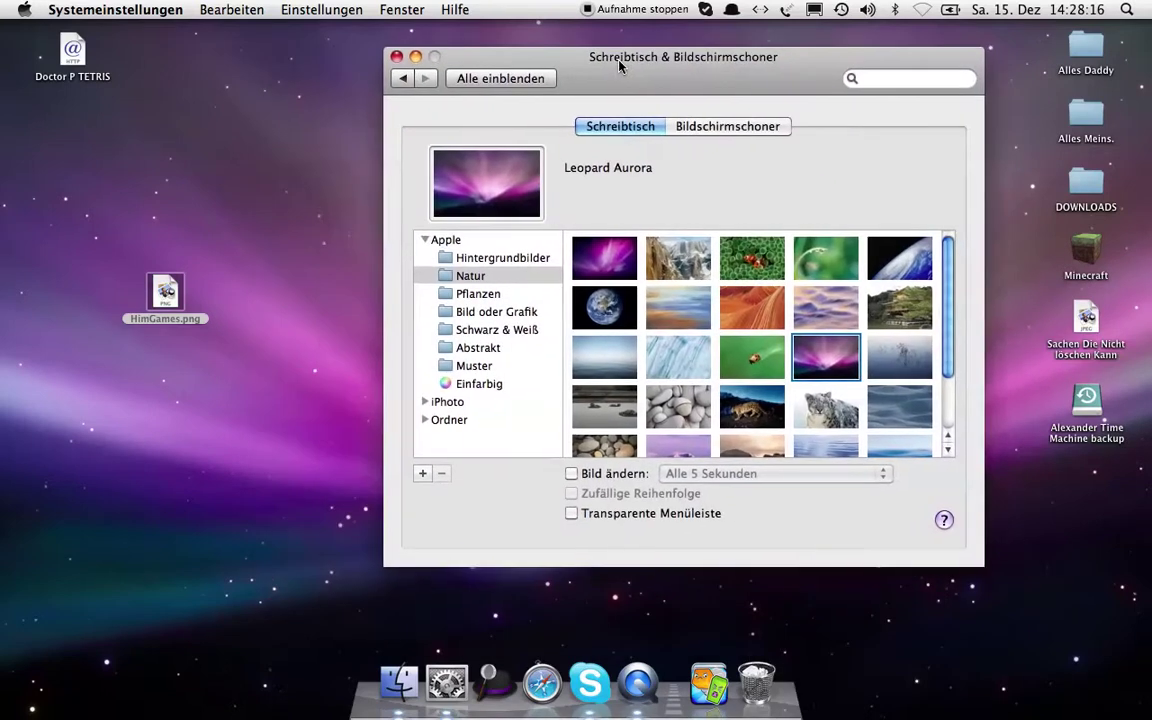
- Try Pond Reeds, Rock Garden and Rocks from the Natur collection as the desktop background, viewing Pond Reeds on the uncovered desktop
click(889, 340)
key(F11)
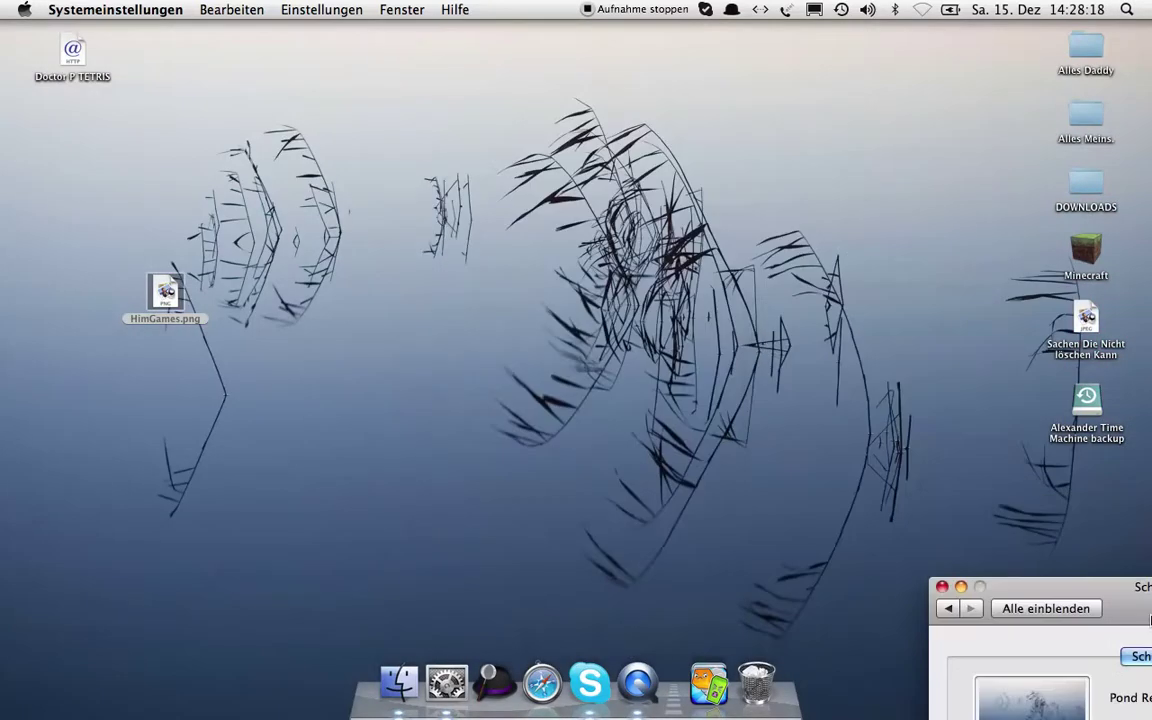
key(F11)
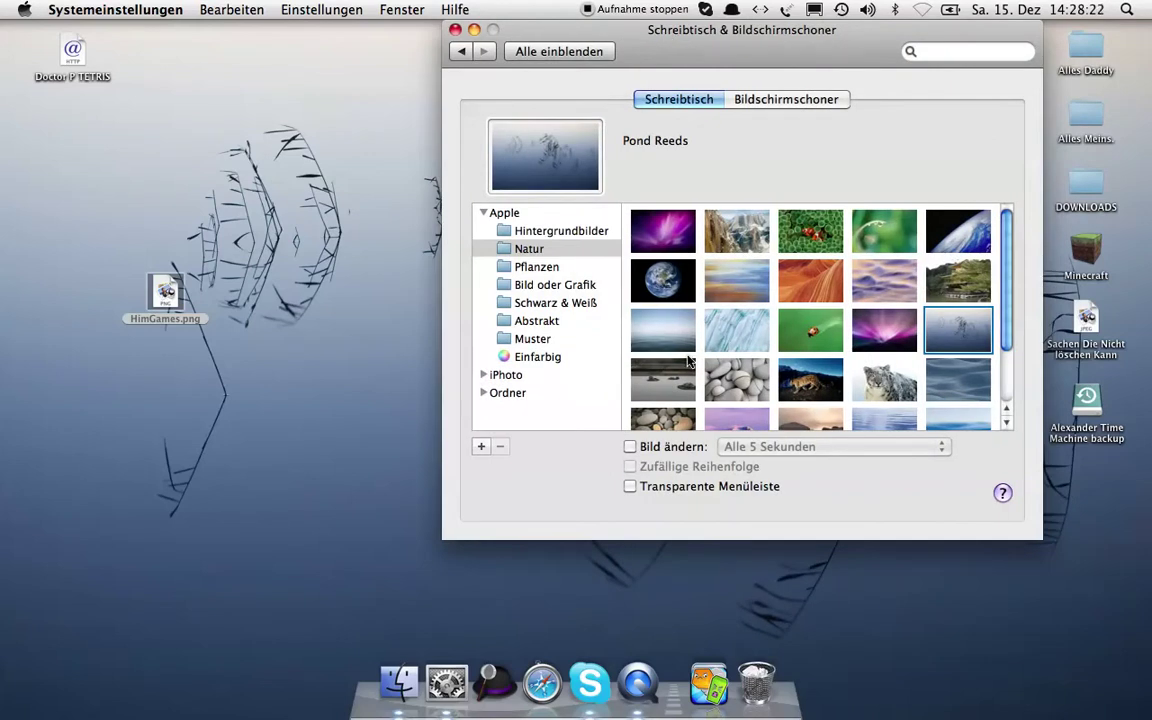
click(660, 377)
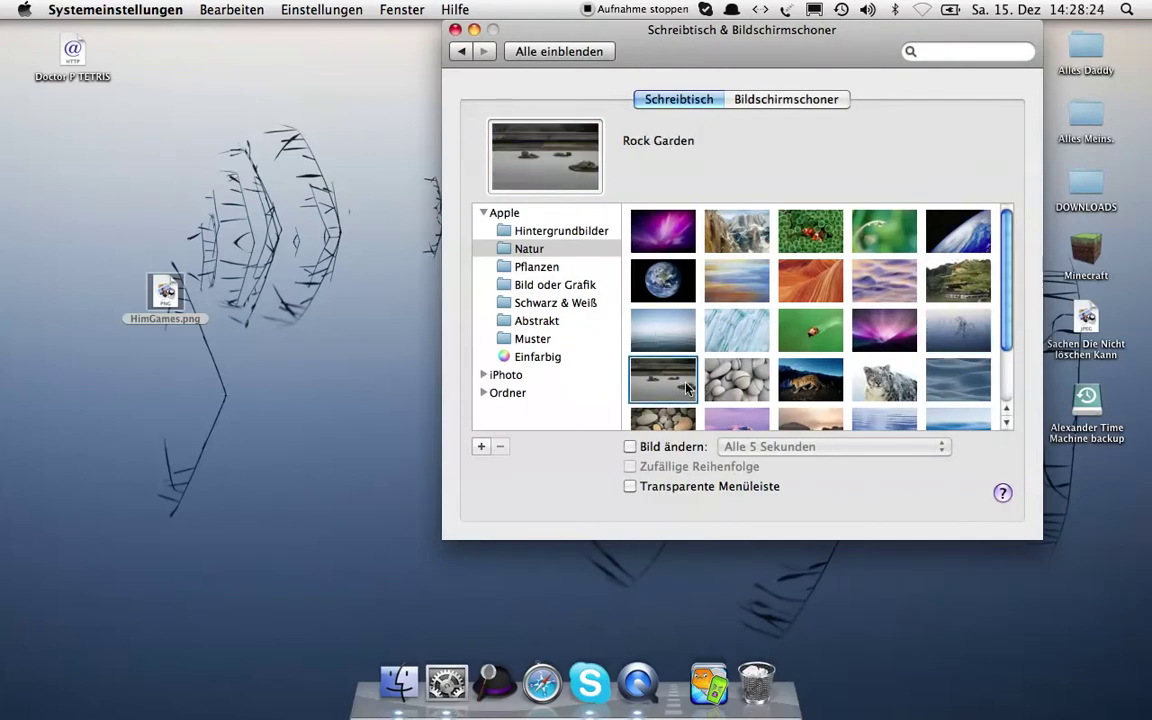
drag(680, 58, 739, 89)
click(791, 409)
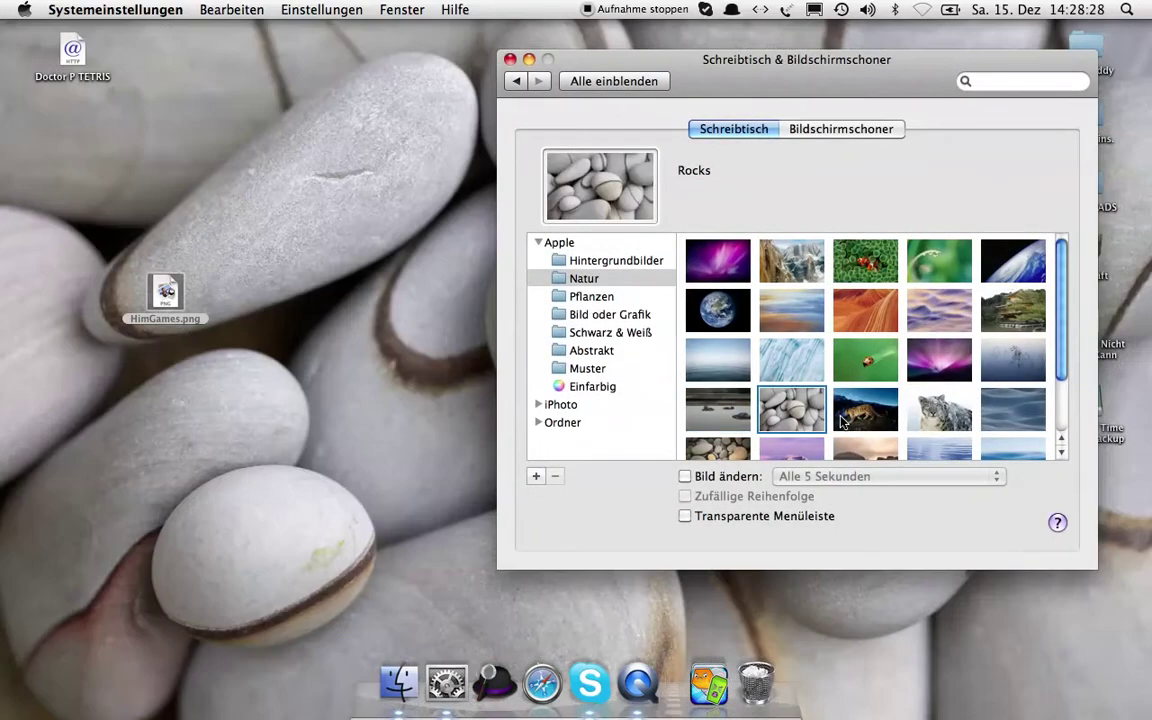
- Try the prowling leopard picture and then Snow Leopard as the desktop background, moving the settings window to view the desktop
click(843, 421)
click(945, 420)
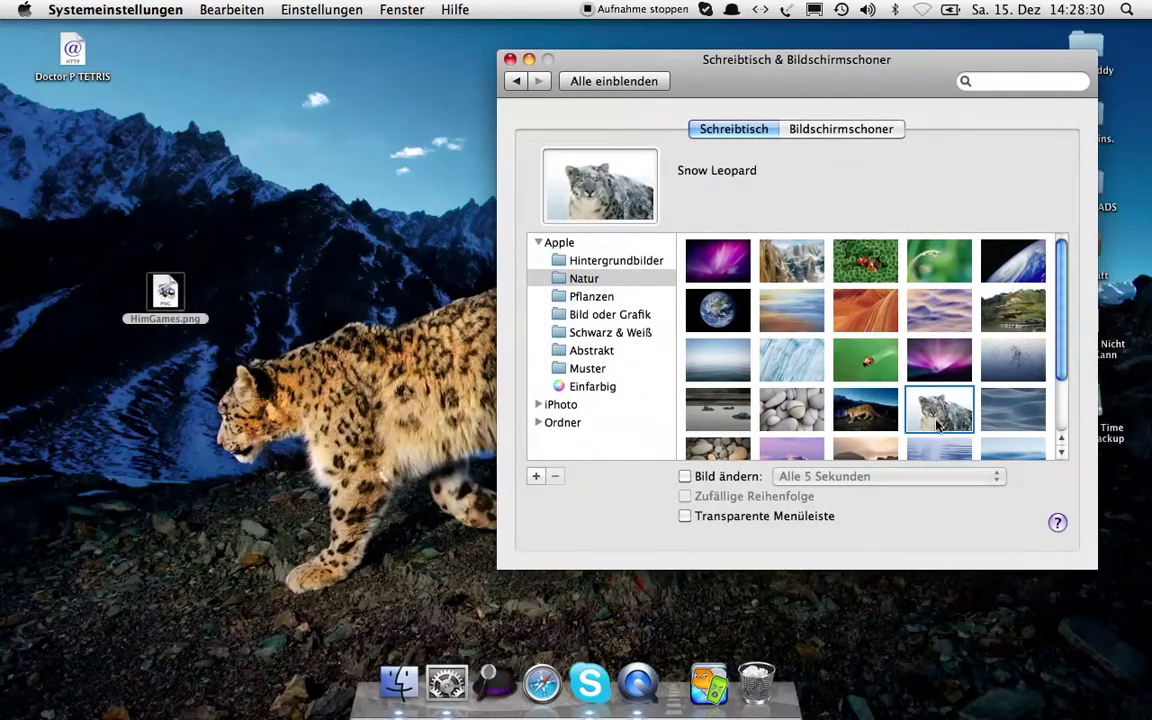
drag(733, 68, 605, 29)
click(866, 540)
click(908, 383)
- Try Zebra, Tahoe and finally Water from the end of the Natur collection as the desktop background
scroll(882, 318, down, 4)
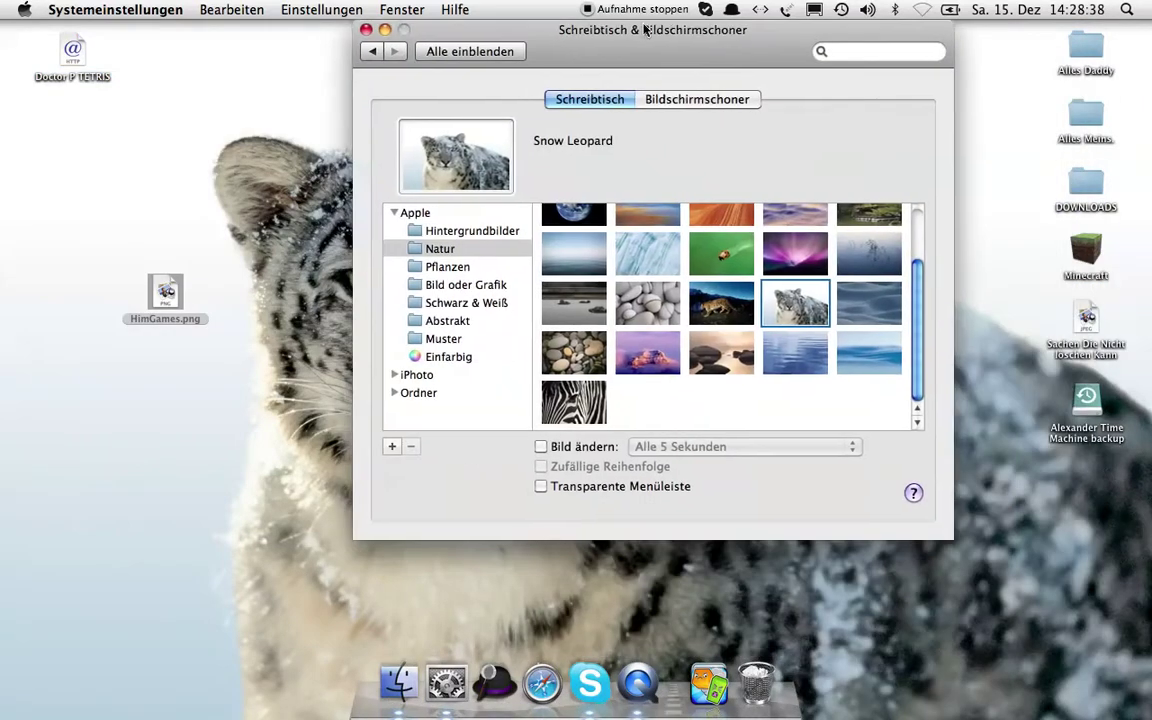
click(570, 405)
drag(486, 41, 406, 20)
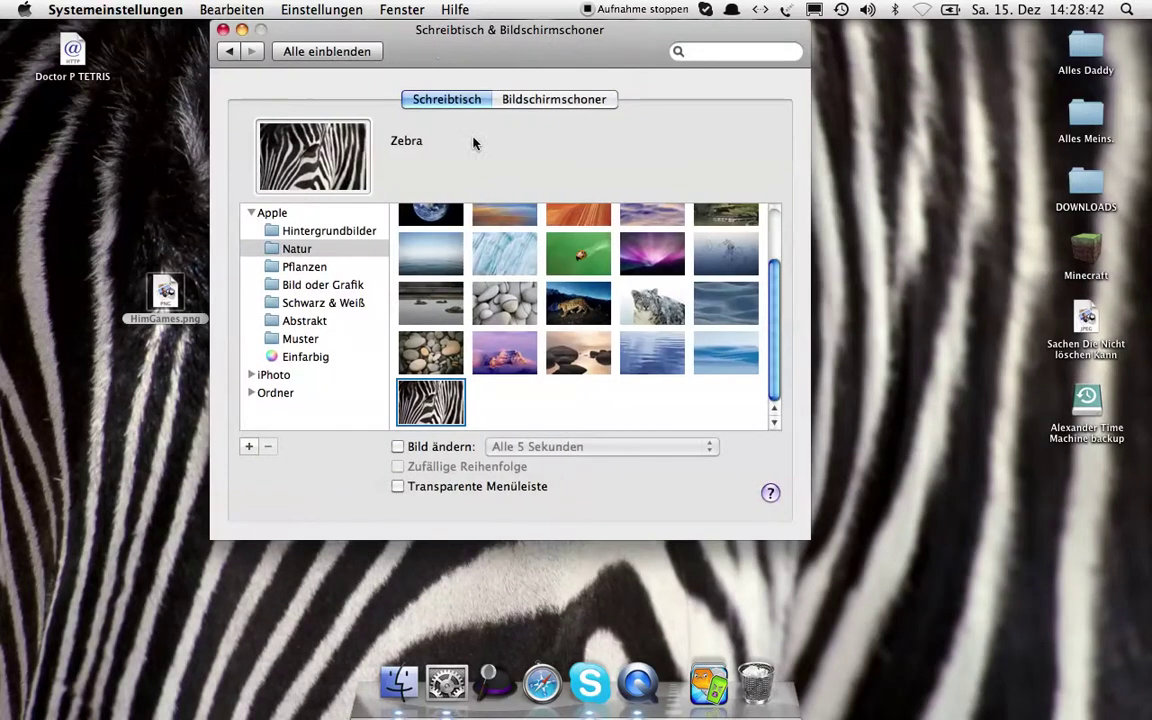
click(592, 350)
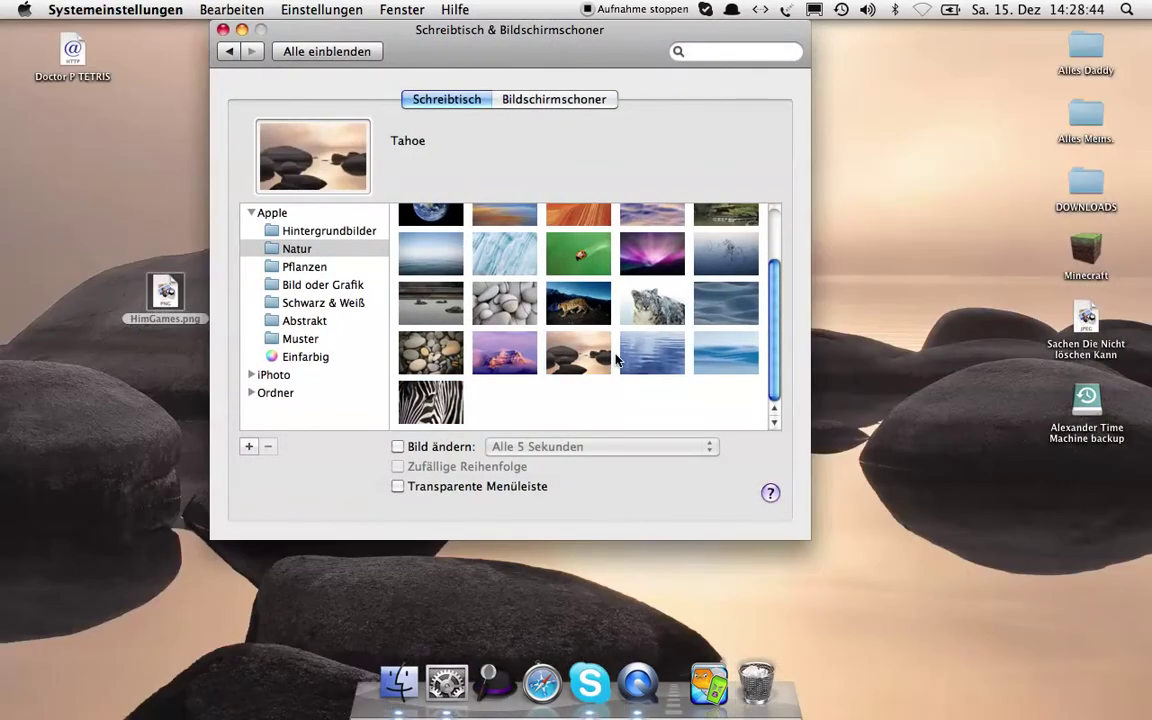
click(628, 355)
click(725, 355)
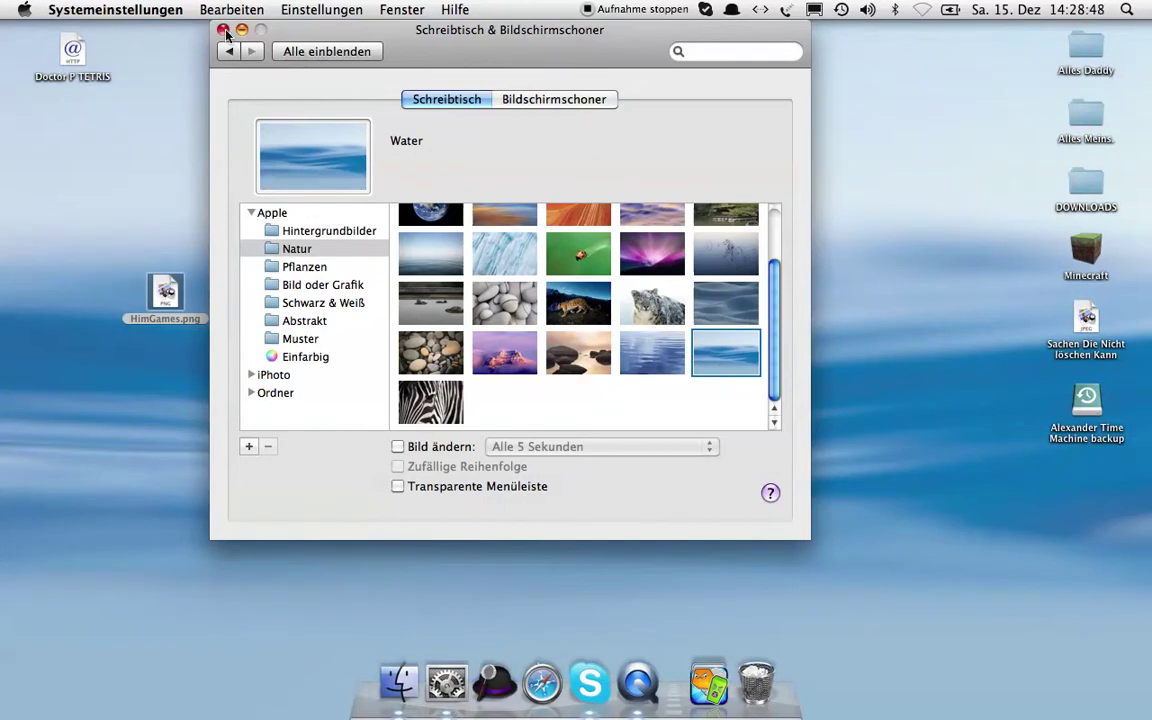
- Try pictures from the Pflanzen collection as the desktop background, including Fall Leaves and finally Rings
click(322, 267)
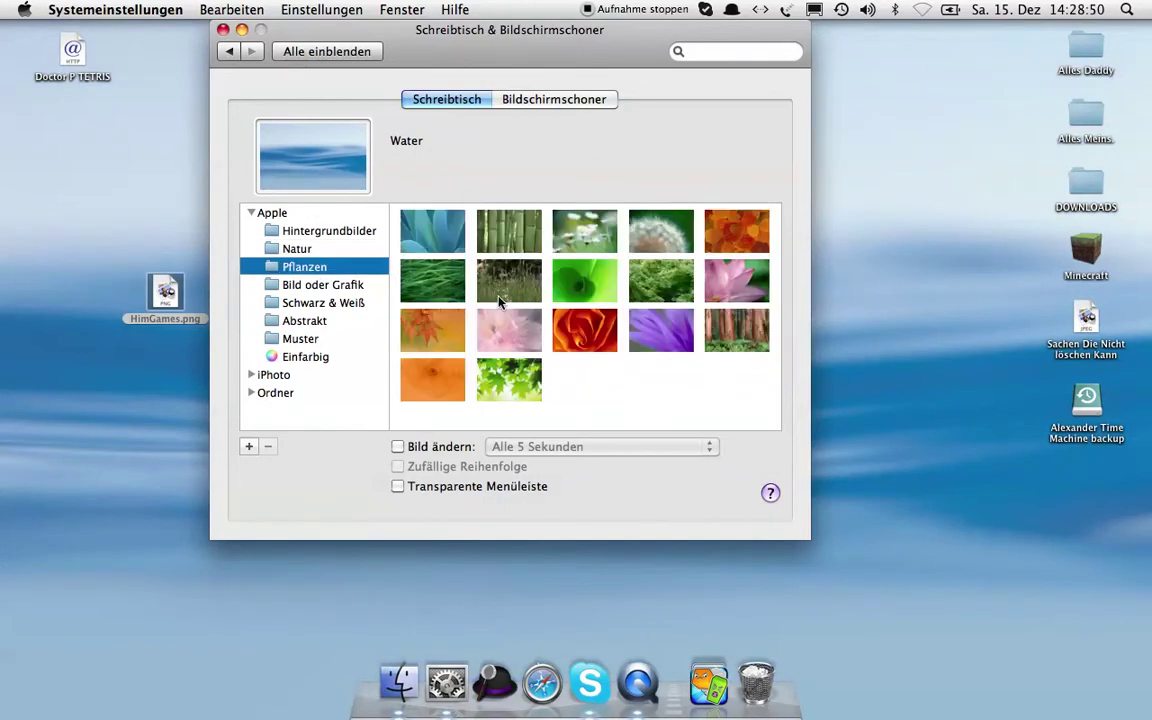
click(556, 292)
click(582, 325)
drag(407, 33, 771, 101)
click(1082, 295)
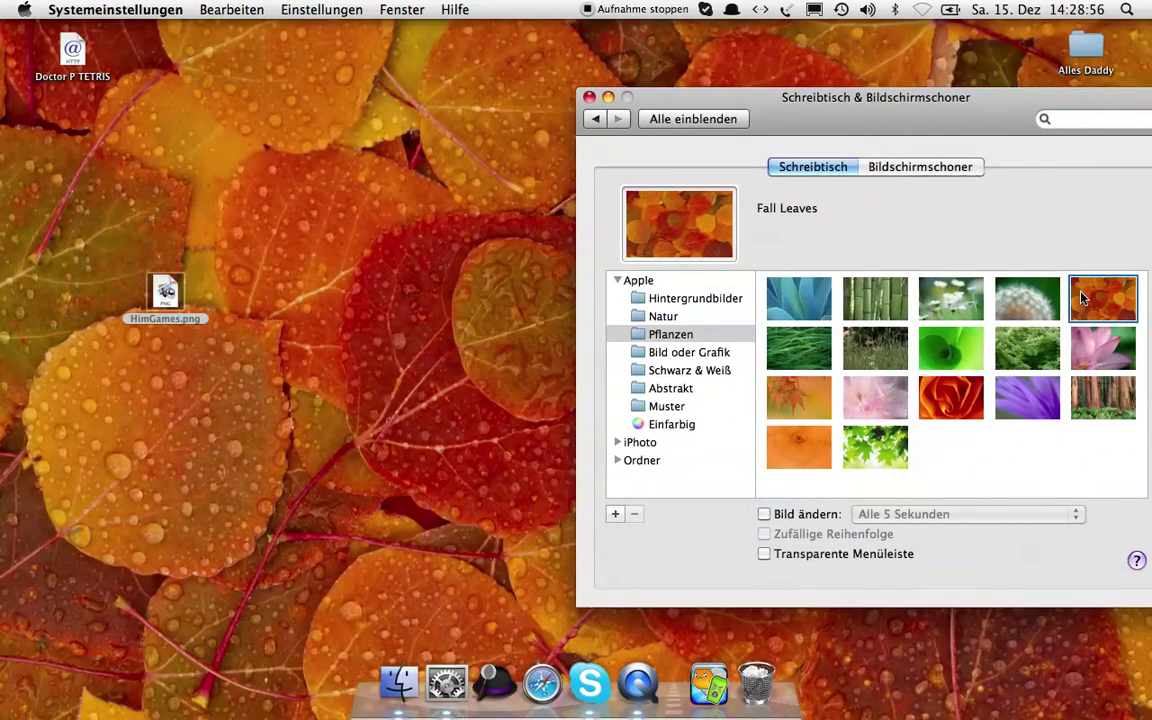
click(802, 442)
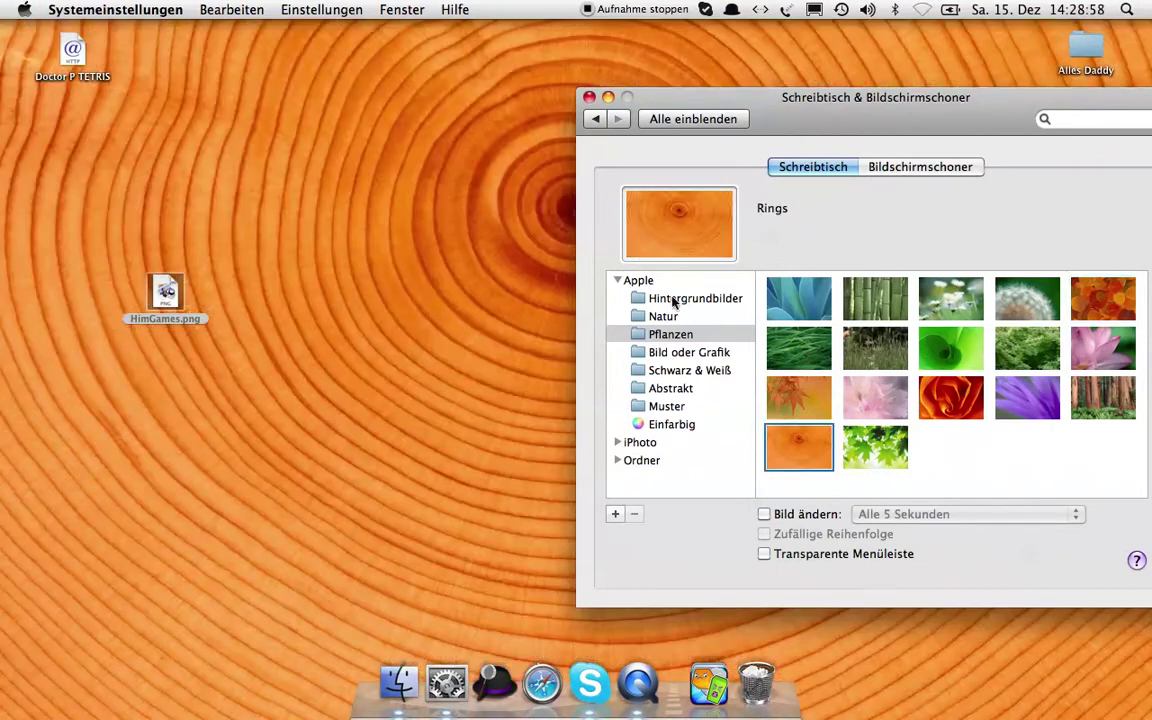
- Try pictures from the Bild oder Grafik collection as the desktop background, starting with The Great Wave and ending with Dancer on the Stage
click(660, 350)
click(795, 355)
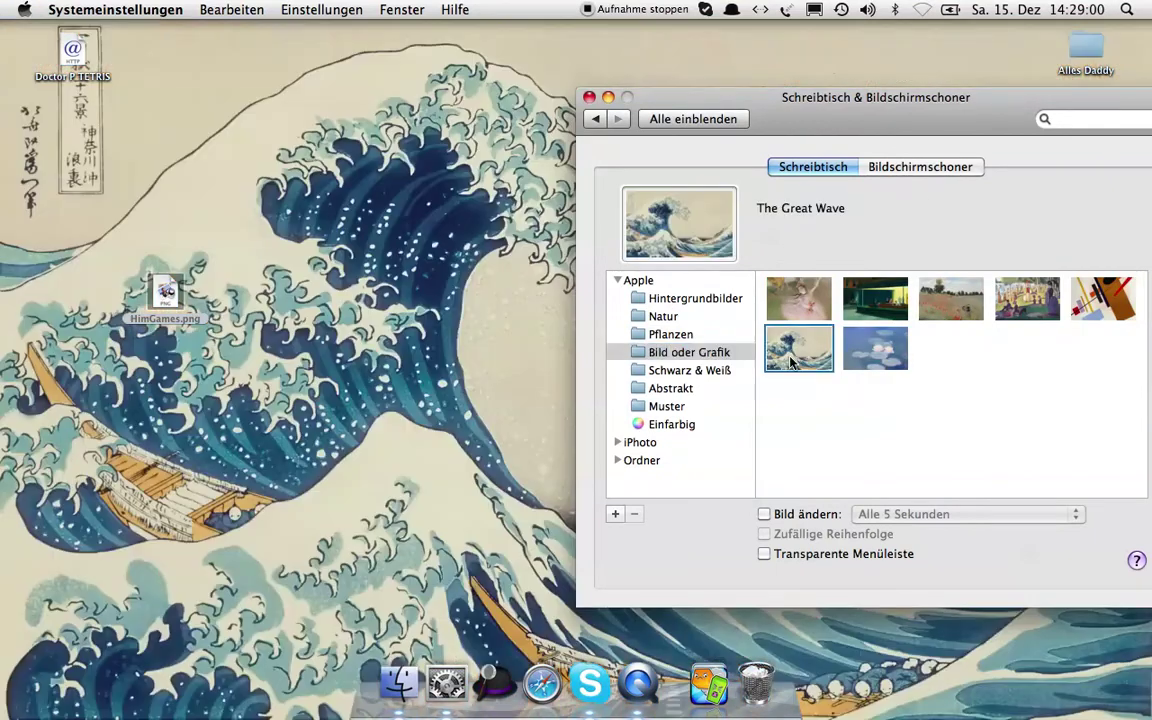
click(1025, 290)
click(950, 288)
click(868, 272)
click(825, 292)
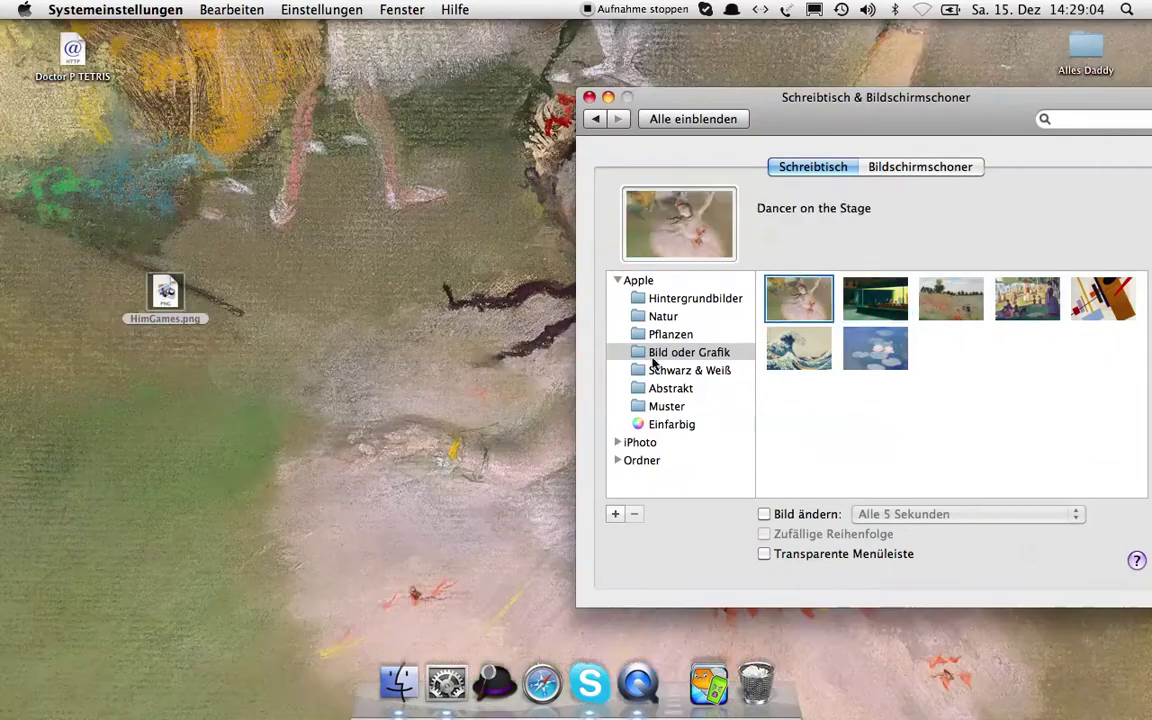
- Try Winter Sunrise and then Wave from the Schwarz & Weiß collection as the desktop background
click(656, 371)
click(795, 348)
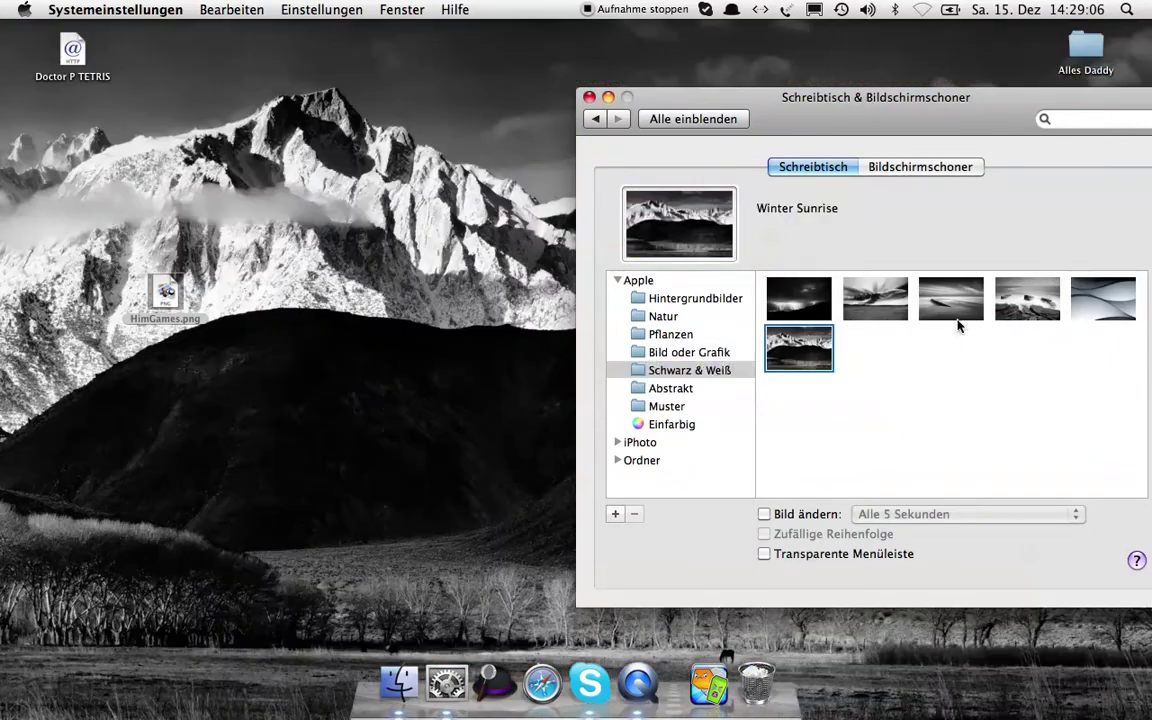
click(1093, 291)
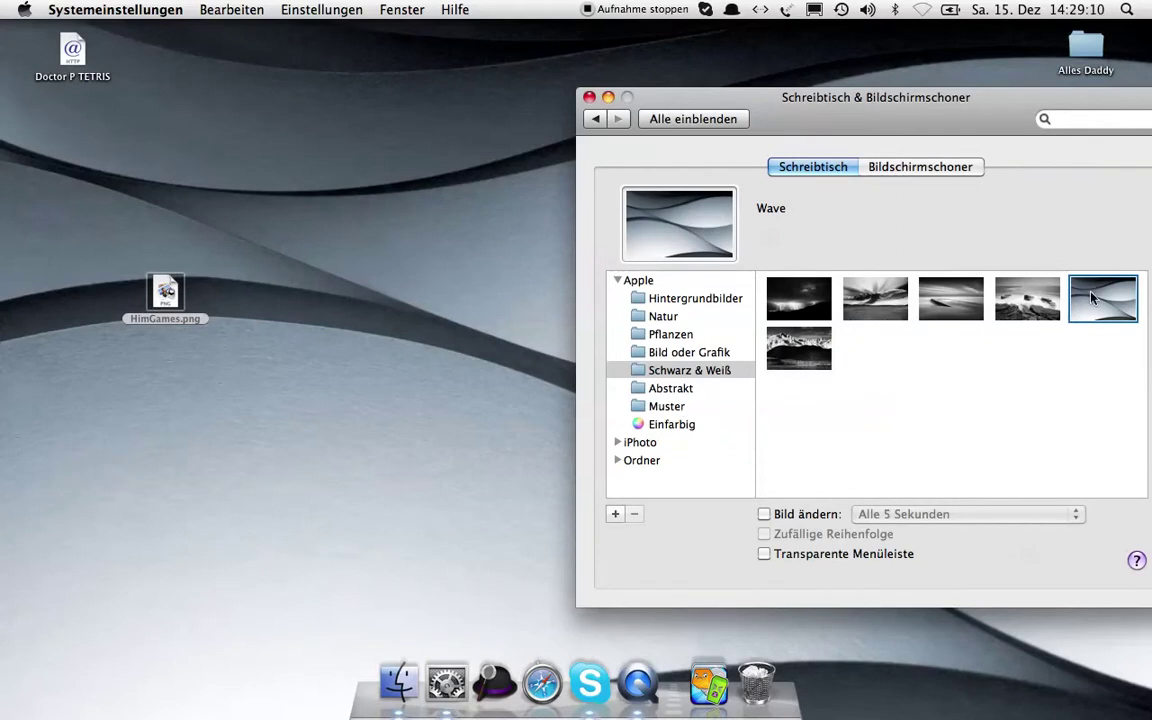
- Try two pictures from the Abstrakt collection as the desktop background, ending with Abstract 5
click(680, 388)
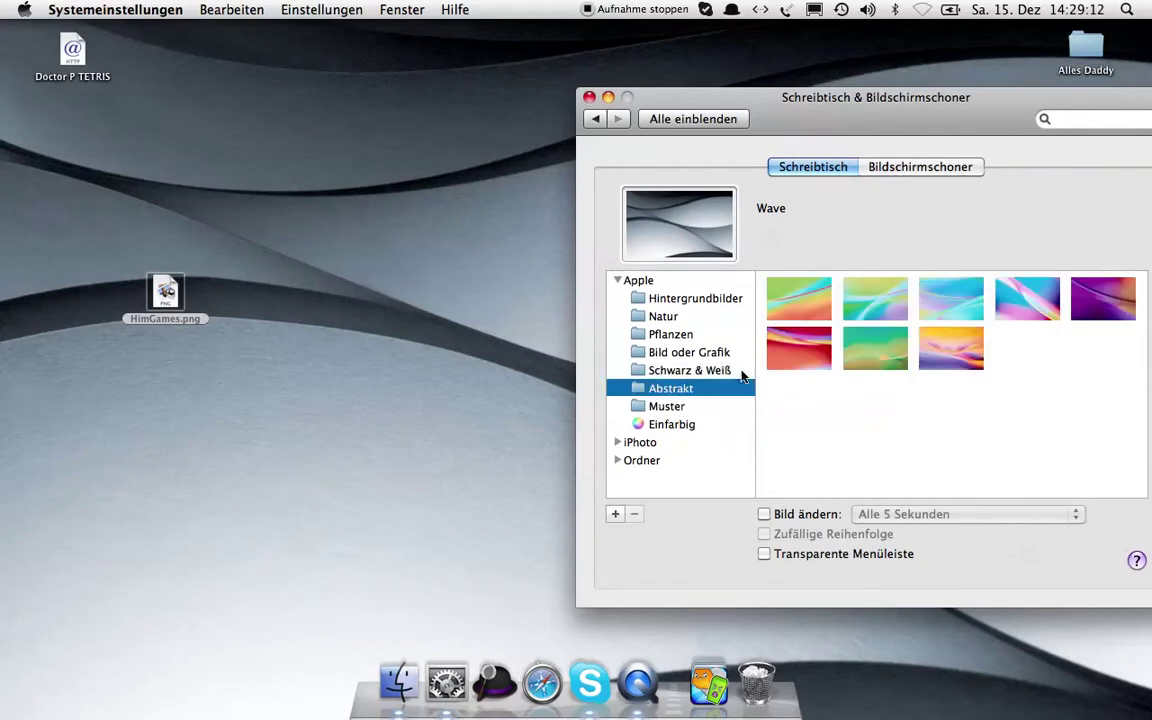
click(884, 347)
click(1098, 295)
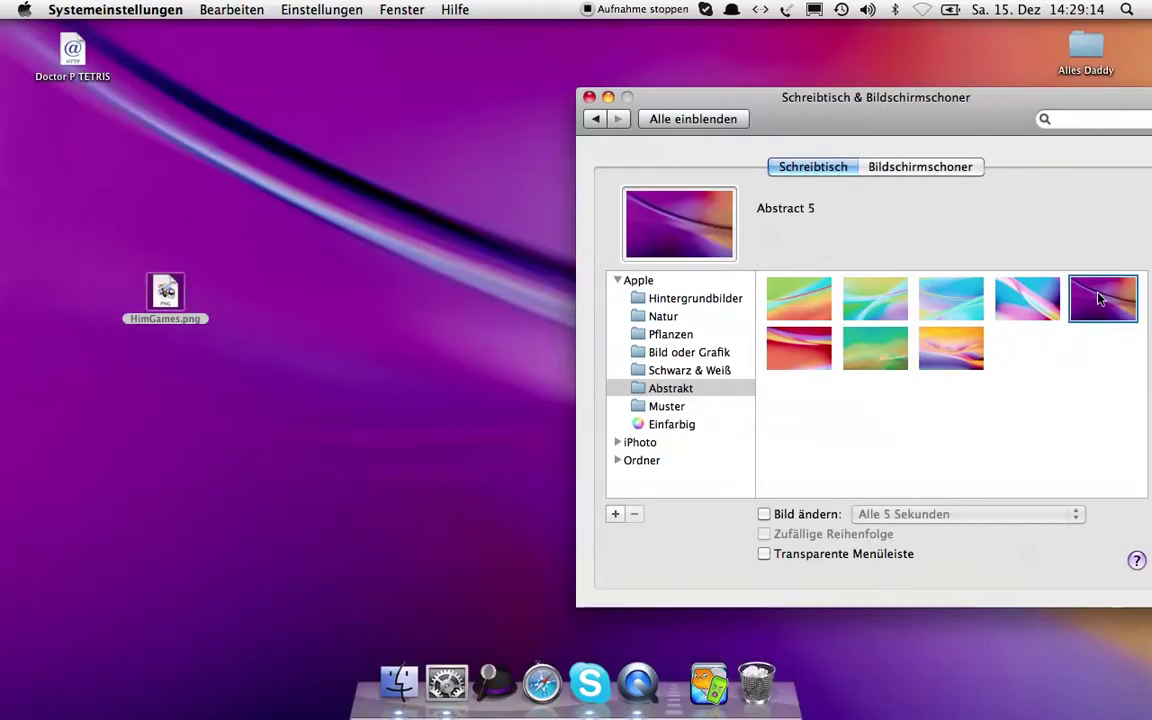
- Set Pinstripe from the Muster collection as the desktop background and close the settings window
click(680, 406)
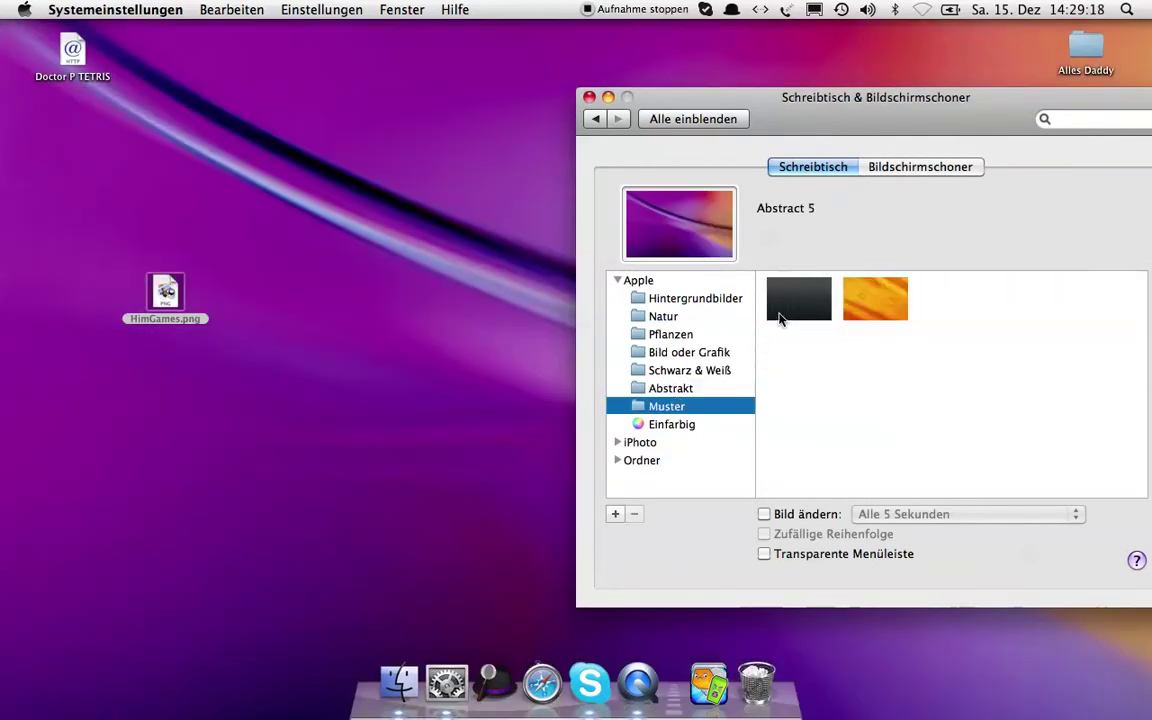
click(794, 313)
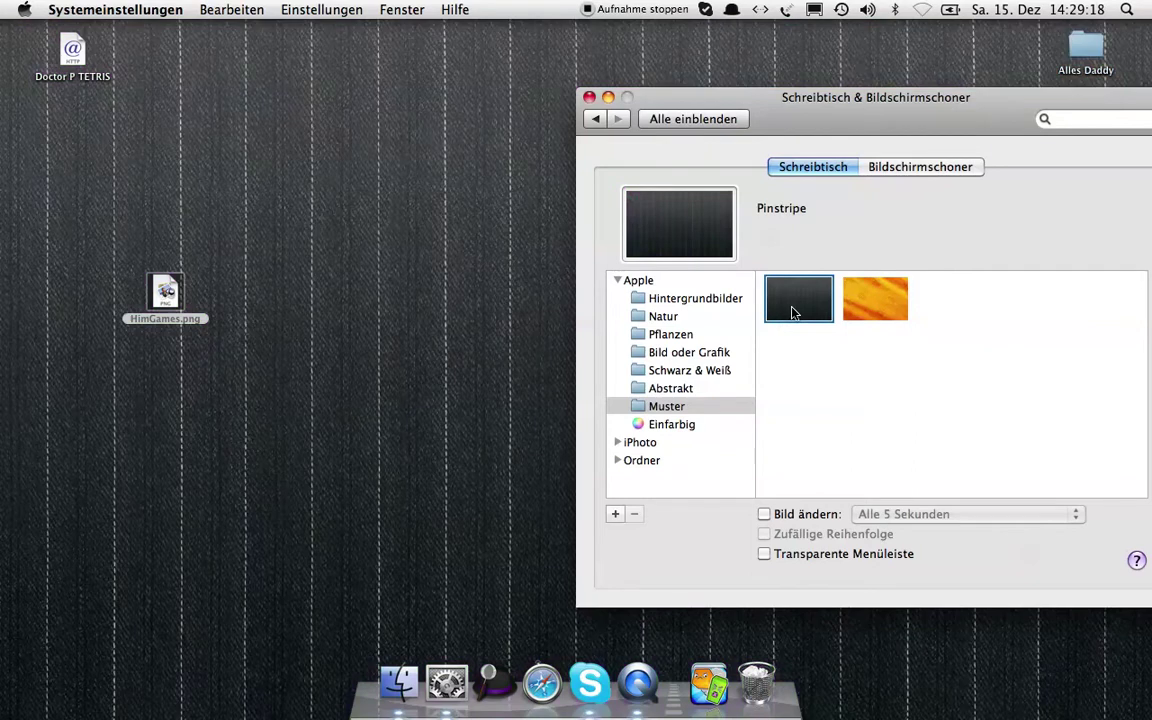
click(589, 97)
- Set the HimGames.png file on the desktop as the desktop background again
click(226, 316)
click(192, 300)
right_click(192, 300)
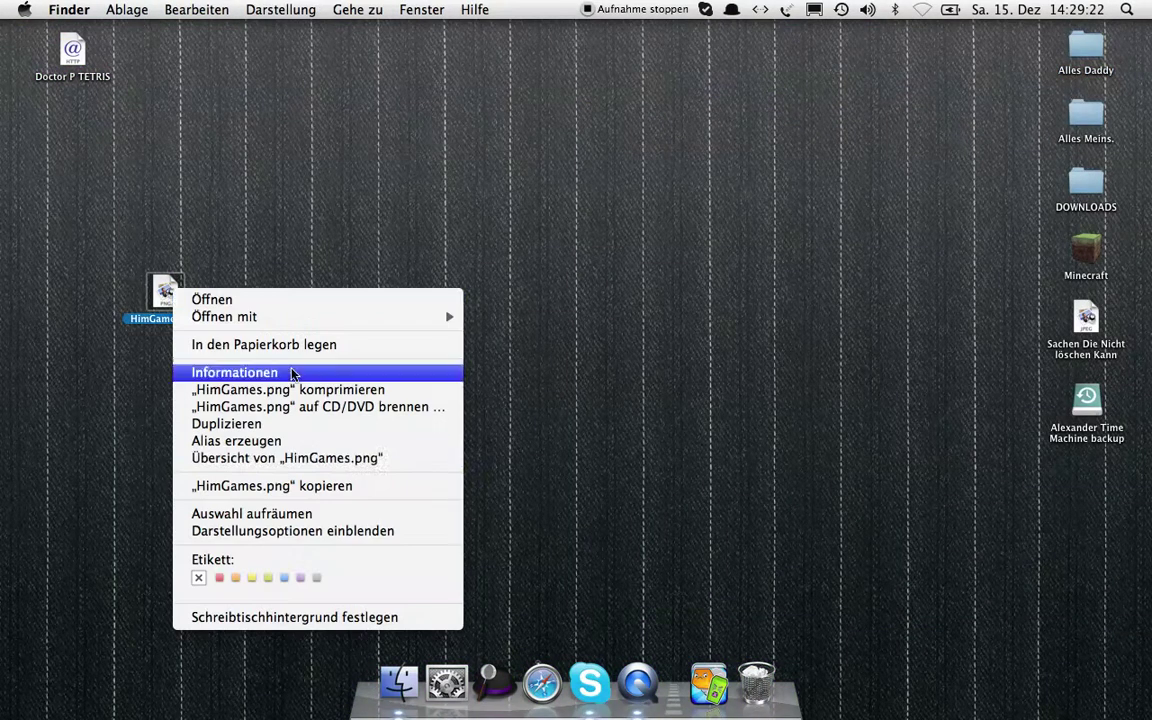
click(330, 616)
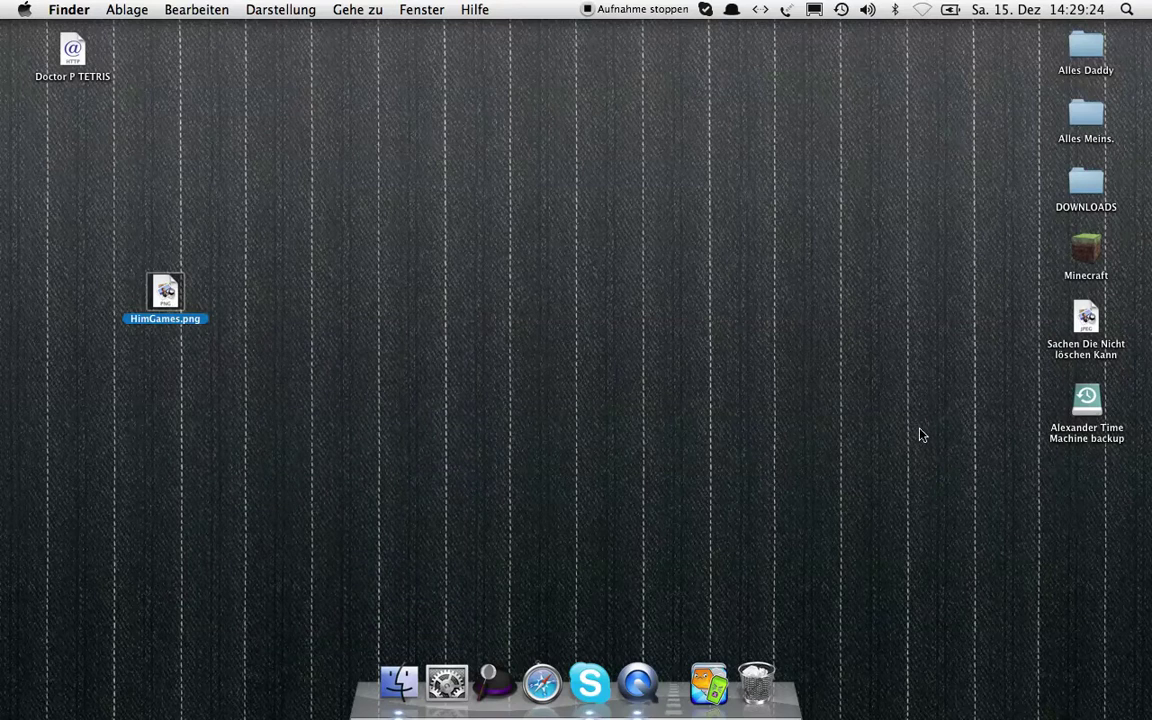
drag(264, 379, 235, 360)
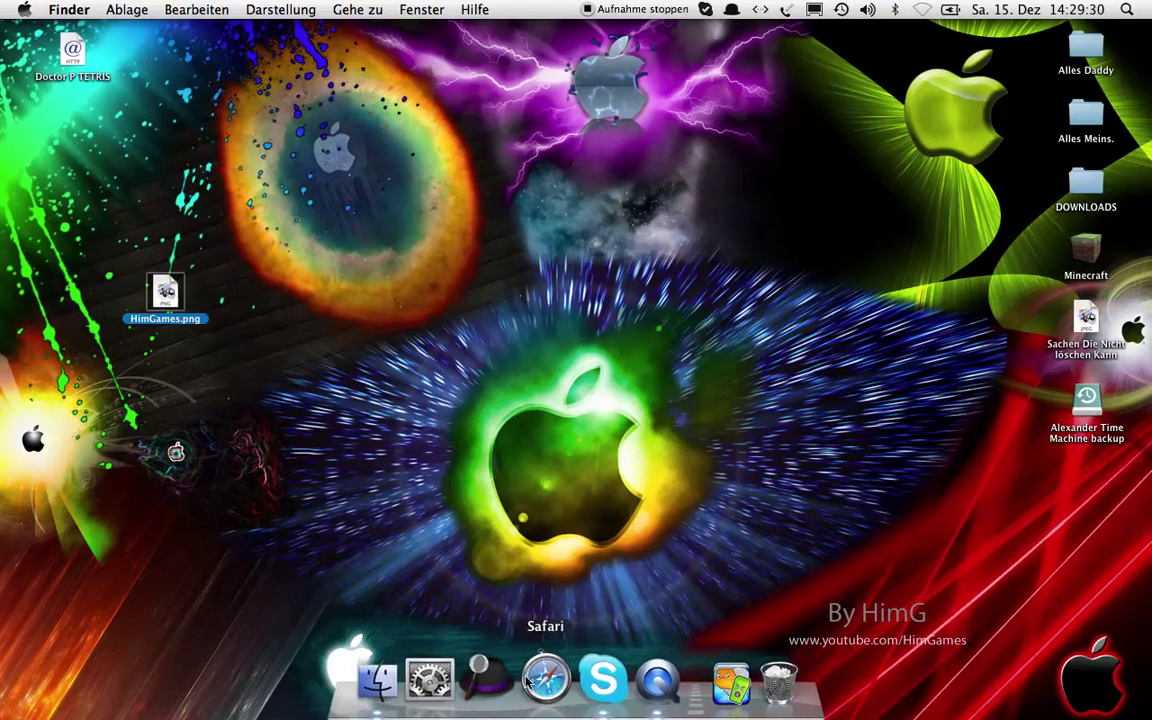